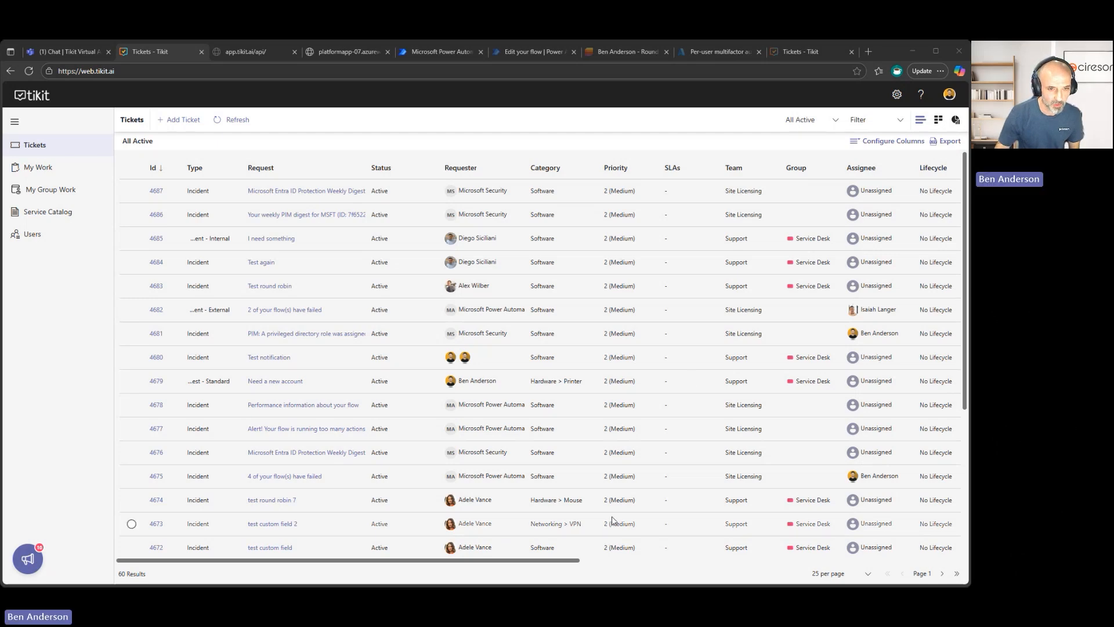
mouse_move(577, 560)
left_mouse_down()
mouse_move(928, 566)
mouse_move(580, 566)
left_mouse_up()
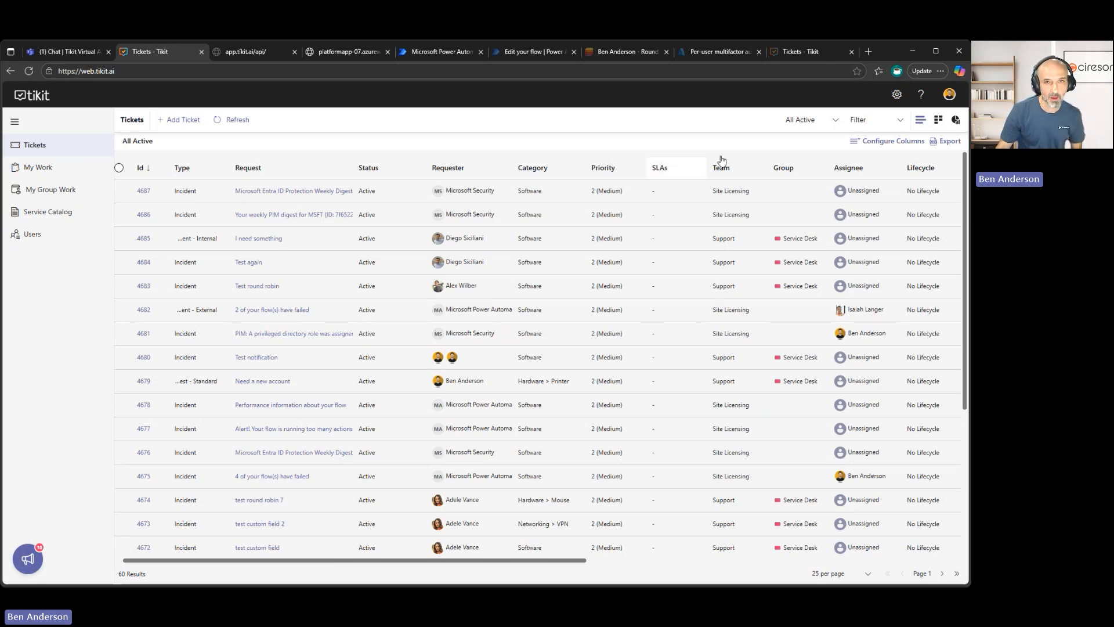
left_click(835, 122)
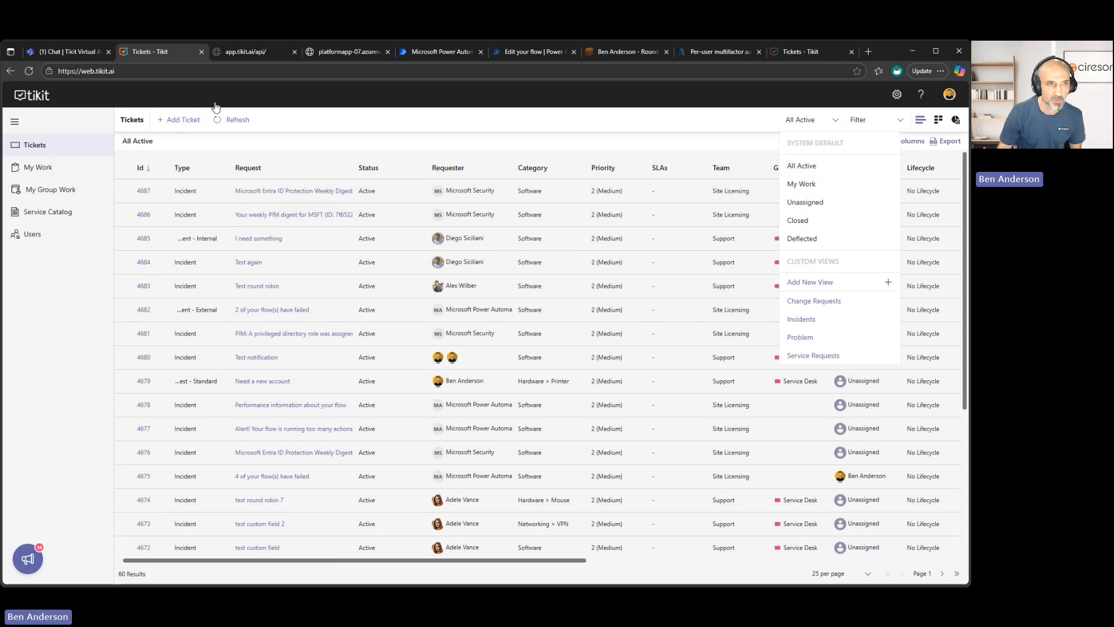
left_click(282, 118)
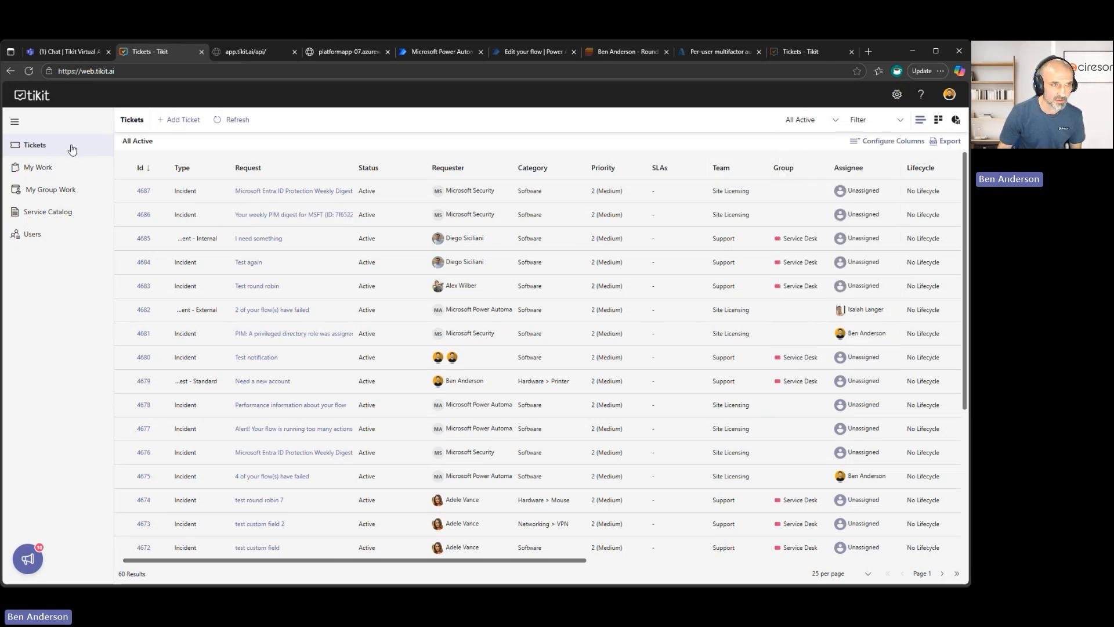
Open My Work and go through its assigned tasks and approvals lists.
left_click(50, 169)
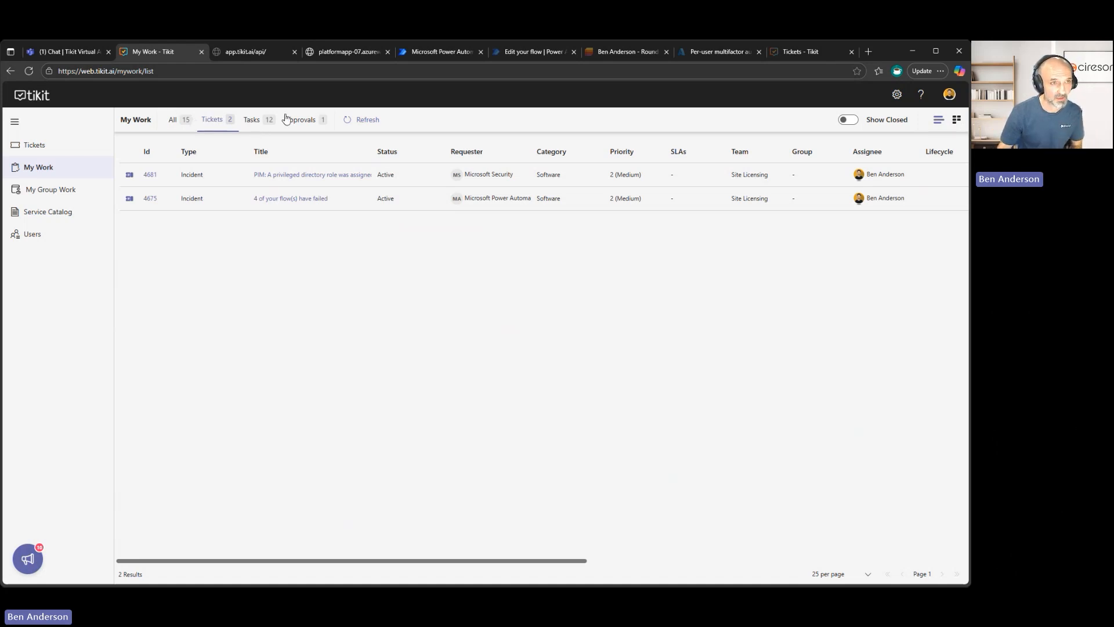
left_click(259, 127)
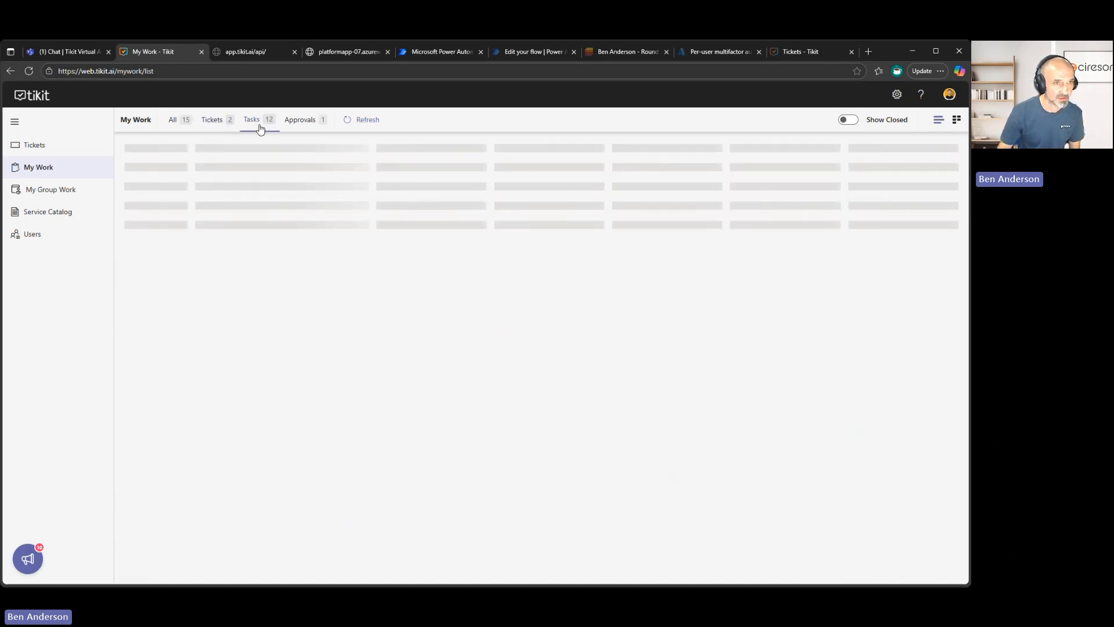
left_click(306, 123)
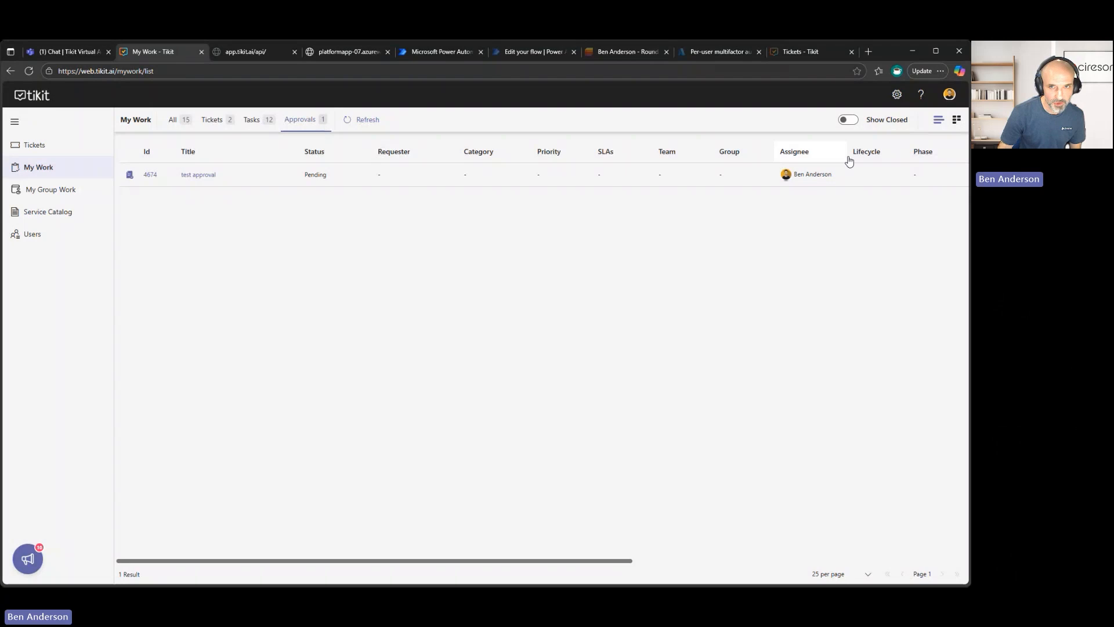
Display My Work as a board and look across its columns from My Tickets to My Task by Planner.
left_click(957, 122)
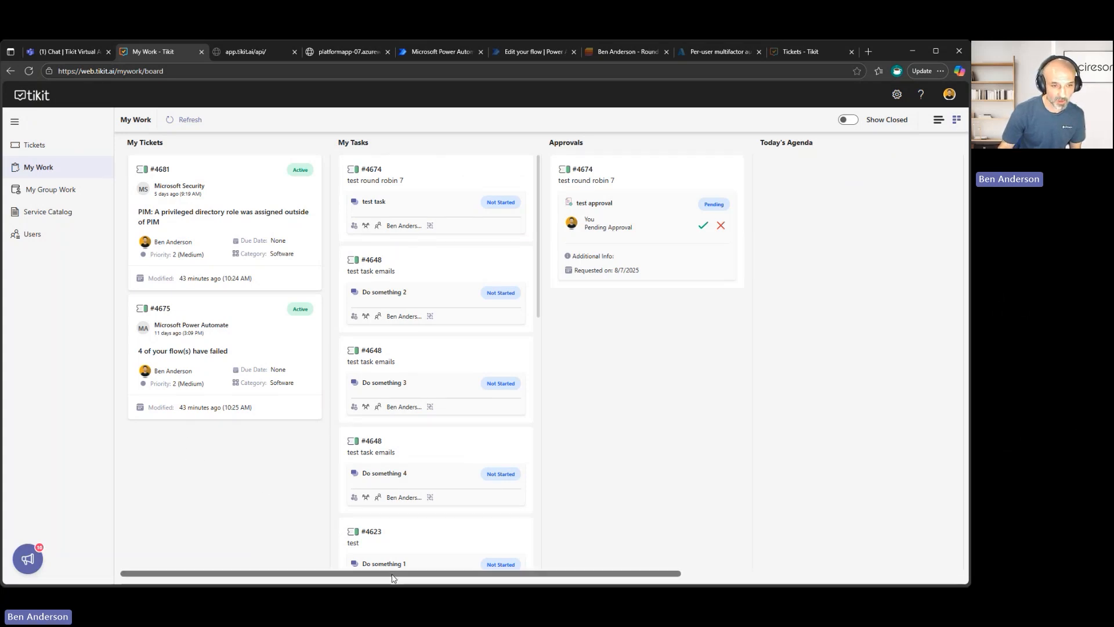
left_click_drag(393, 577, 615, 577)
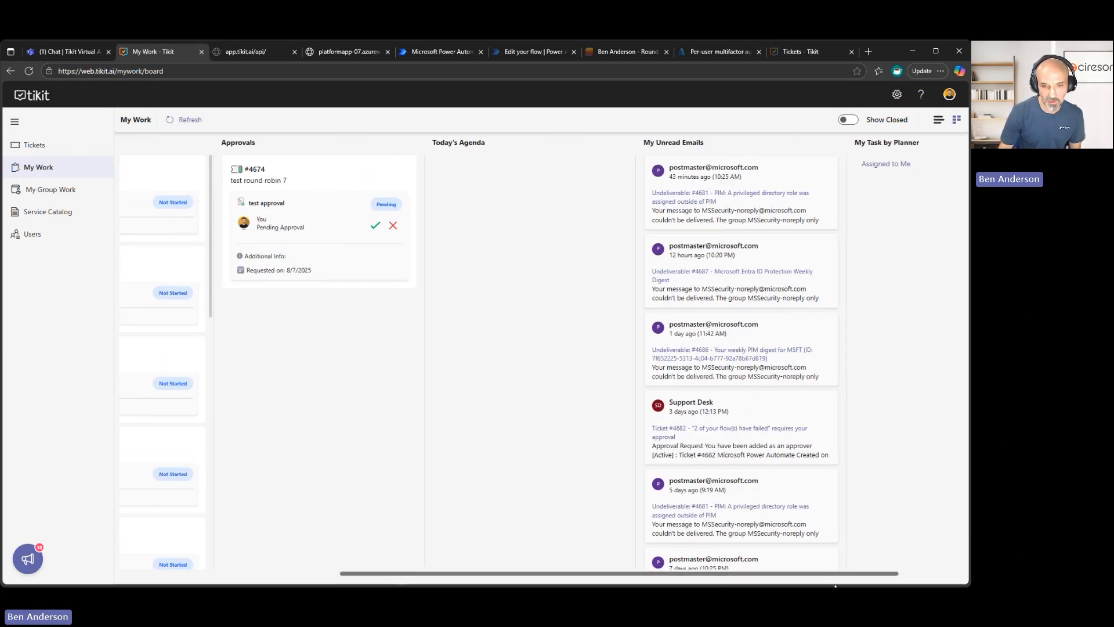
left_click_drag(837, 579, 620, 578)
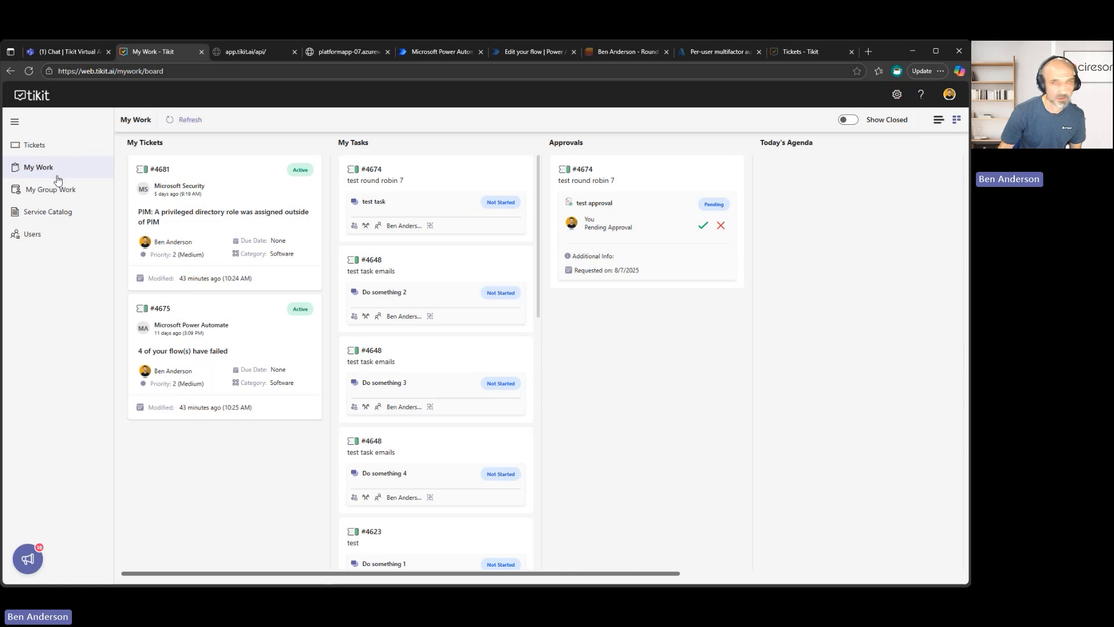
Open My Group Work and display it as a list instead of a board.
left_click(50, 191)
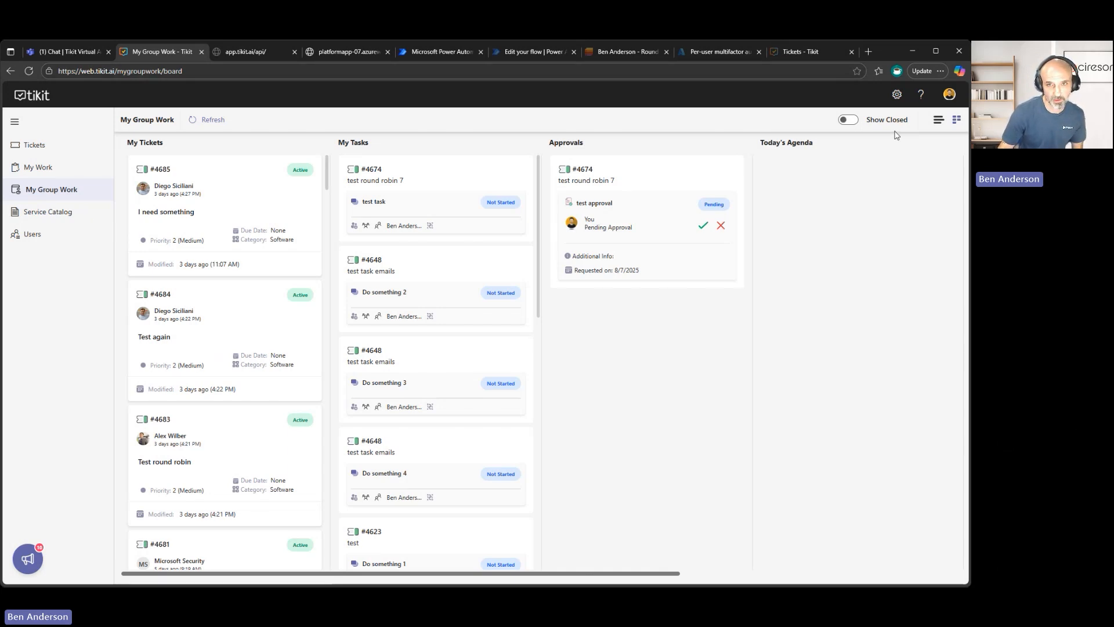
left_click(937, 120)
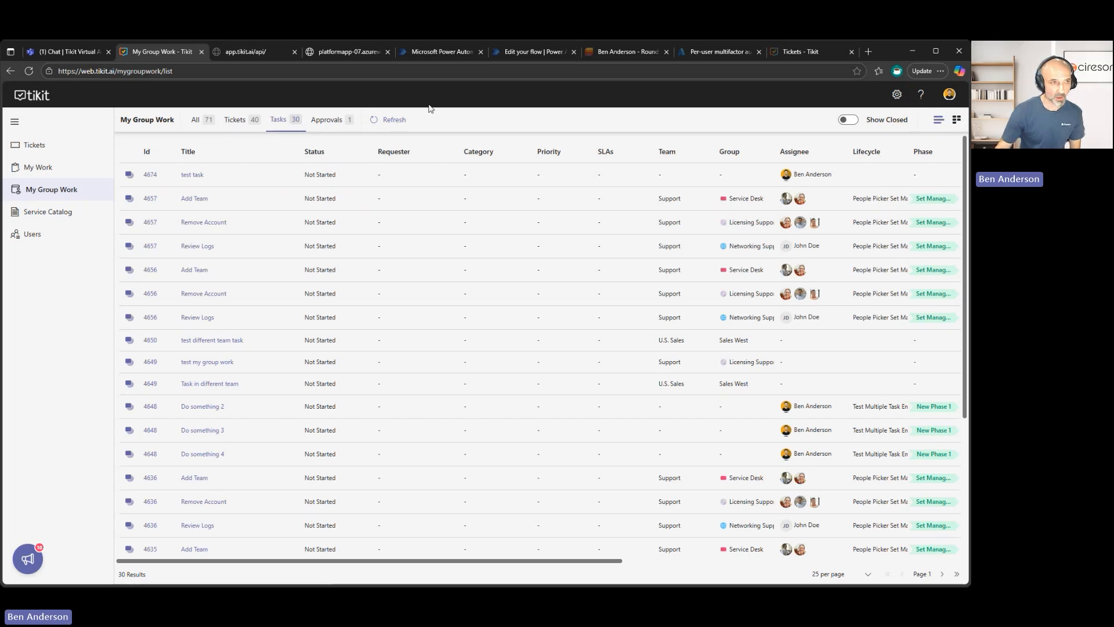
Return to the Tickets list and apply the system default My Work view.
left_click(43, 145)
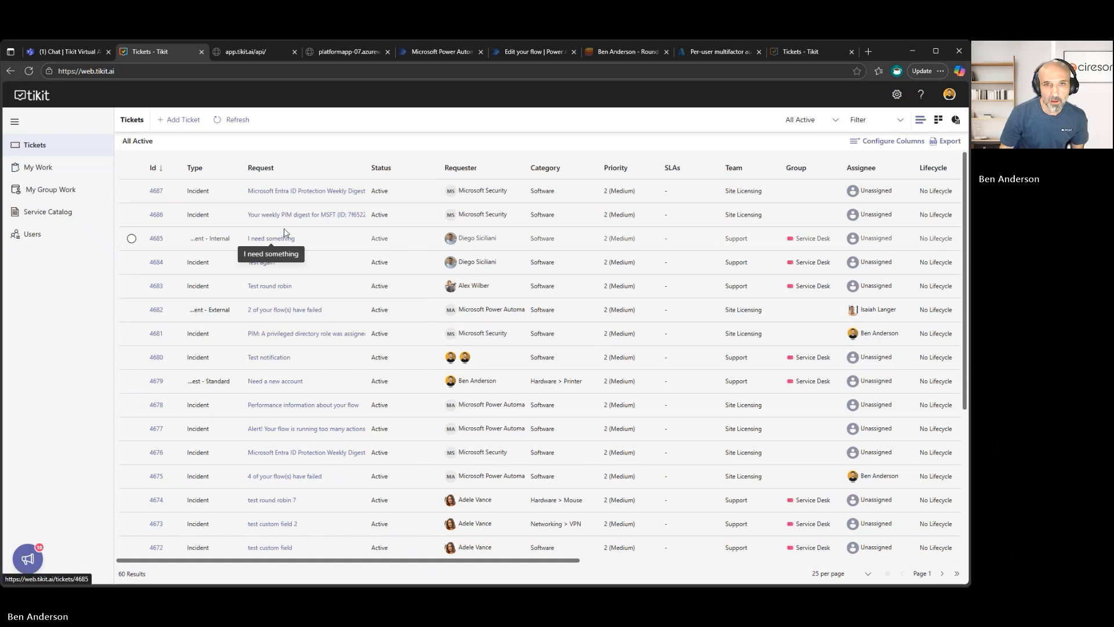
left_click(802, 123)
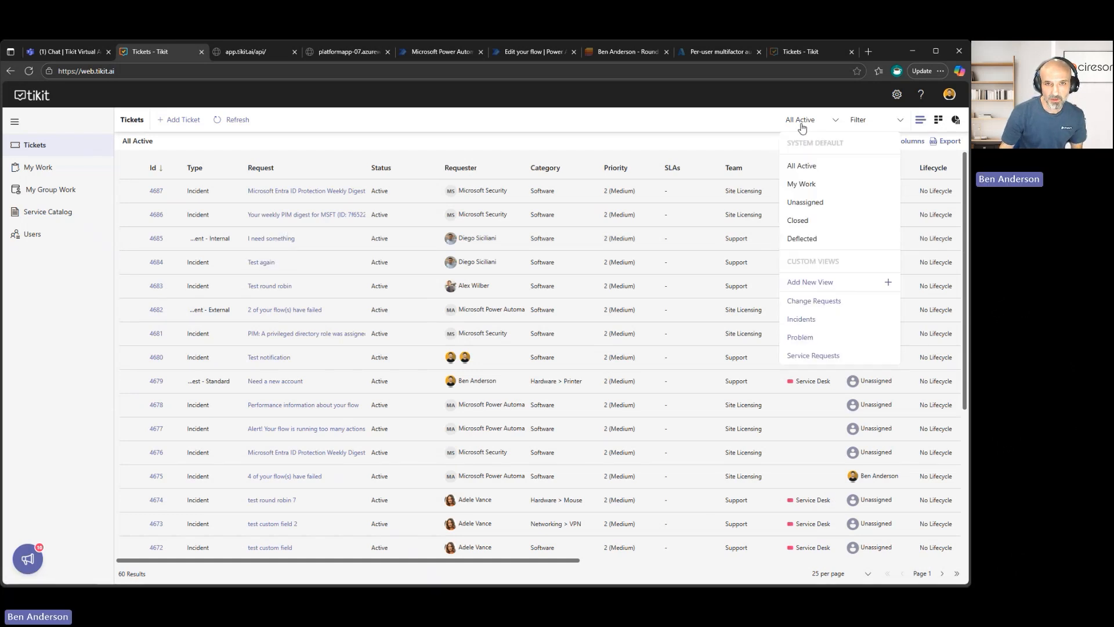
left_click(835, 184)
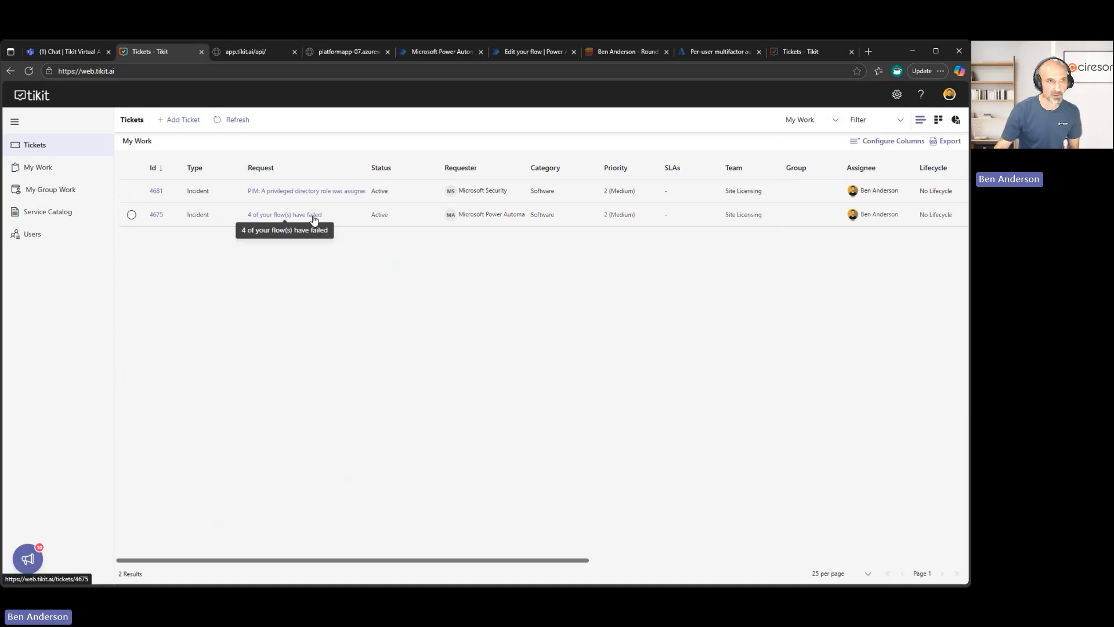
Look over the available ticket views and return the ticket list to the All Active view.
left_click(820, 123)
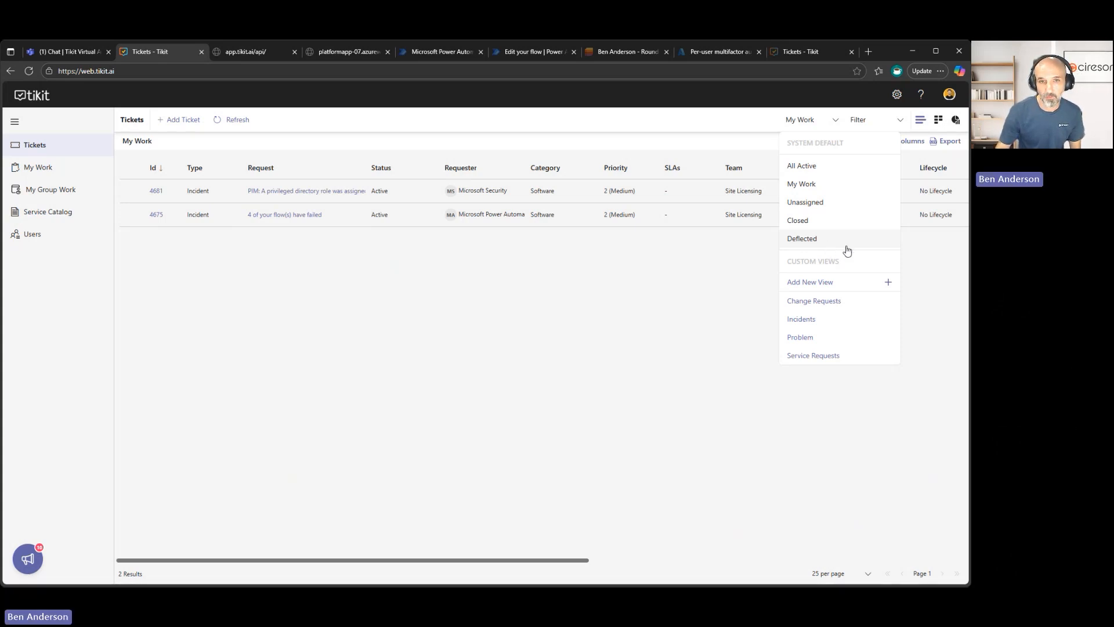
left_click(732, 292)
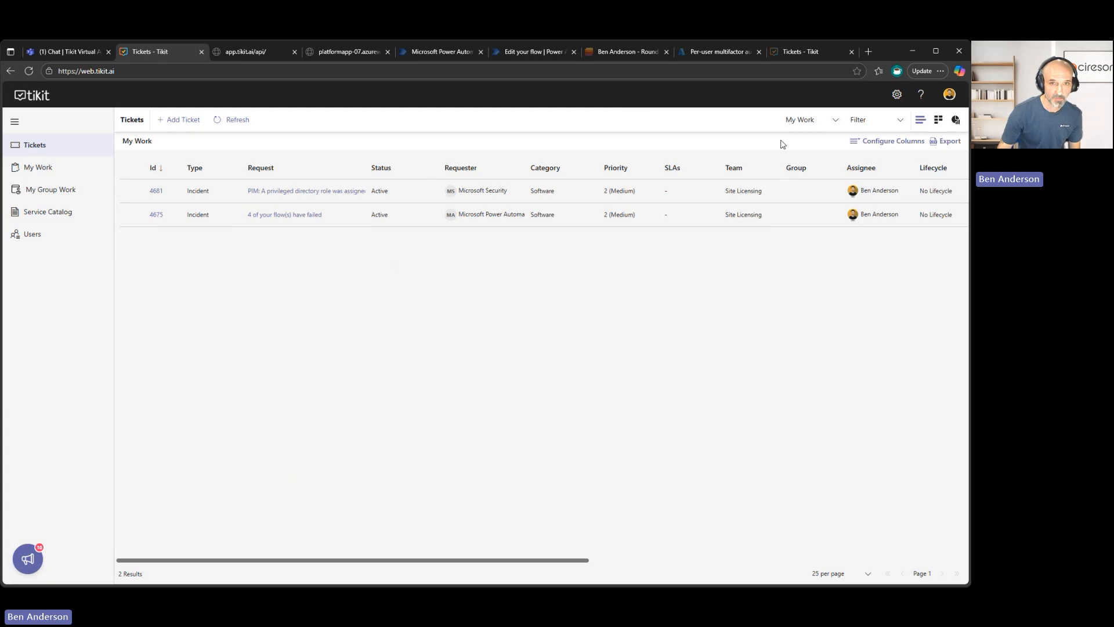
left_click(810, 123)
left_click(807, 165)
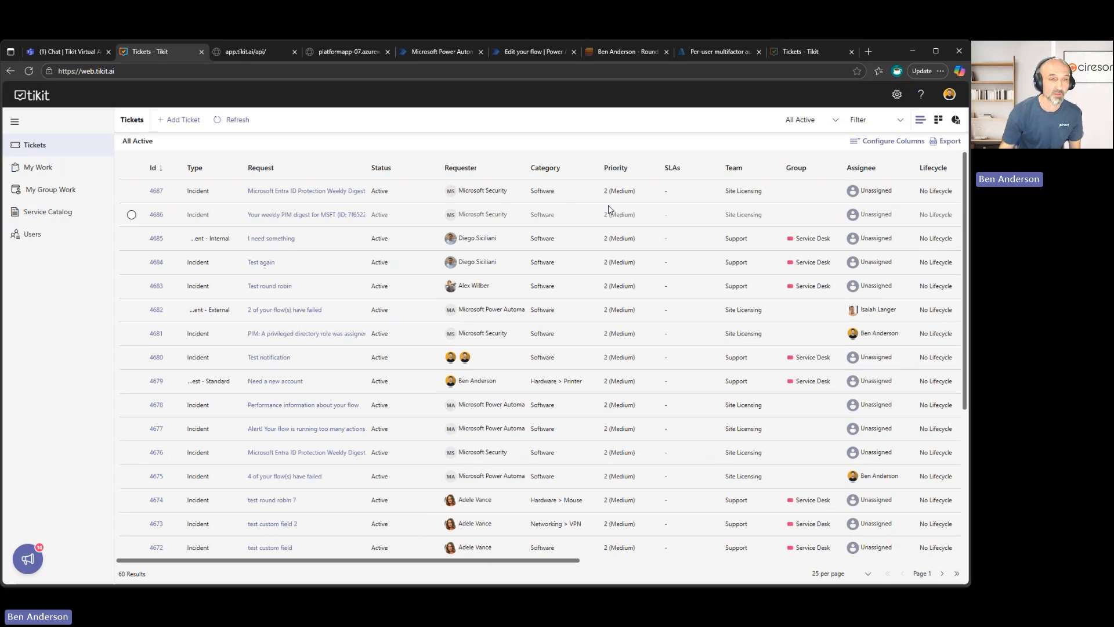
Switch to the custom Incidents view, open it for editing and check which ticket types its filter includes.
left_click(823, 128)
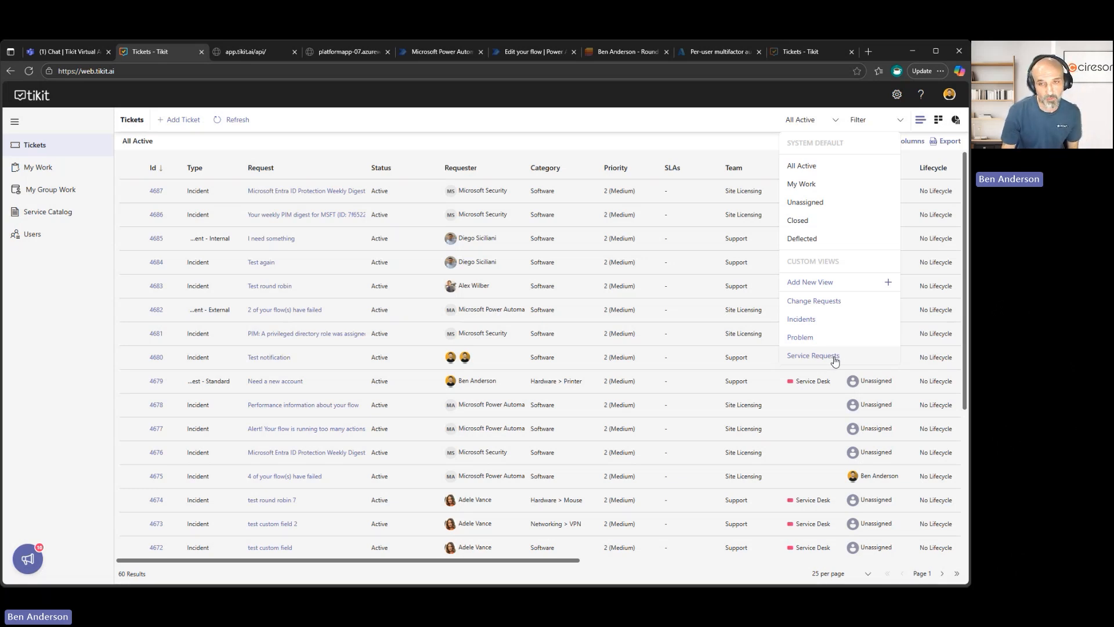
left_click(829, 321)
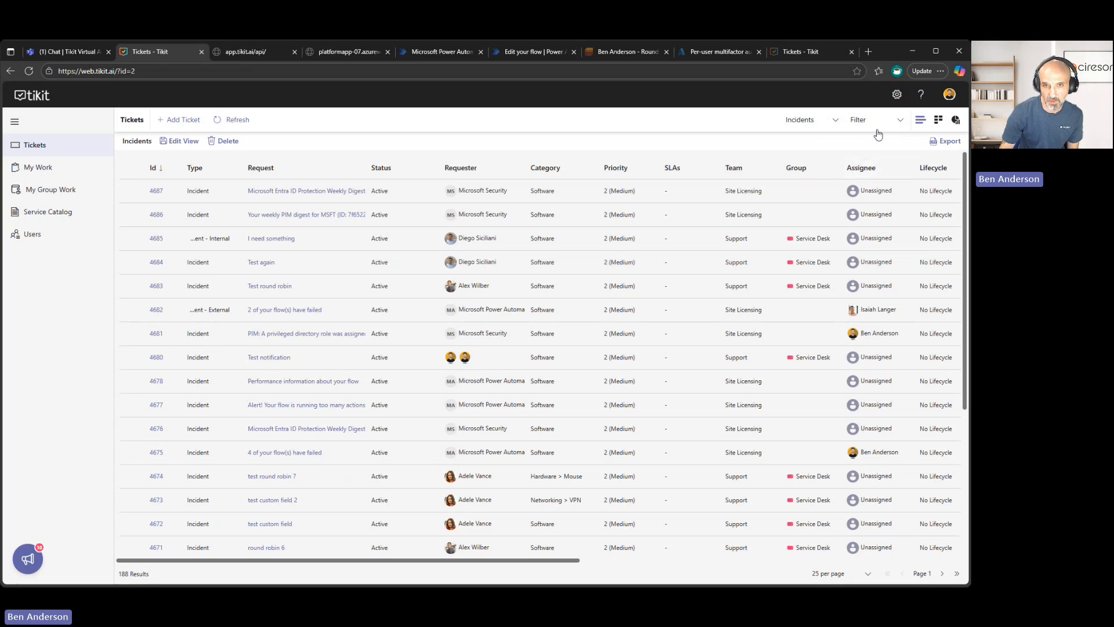
left_click(185, 140)
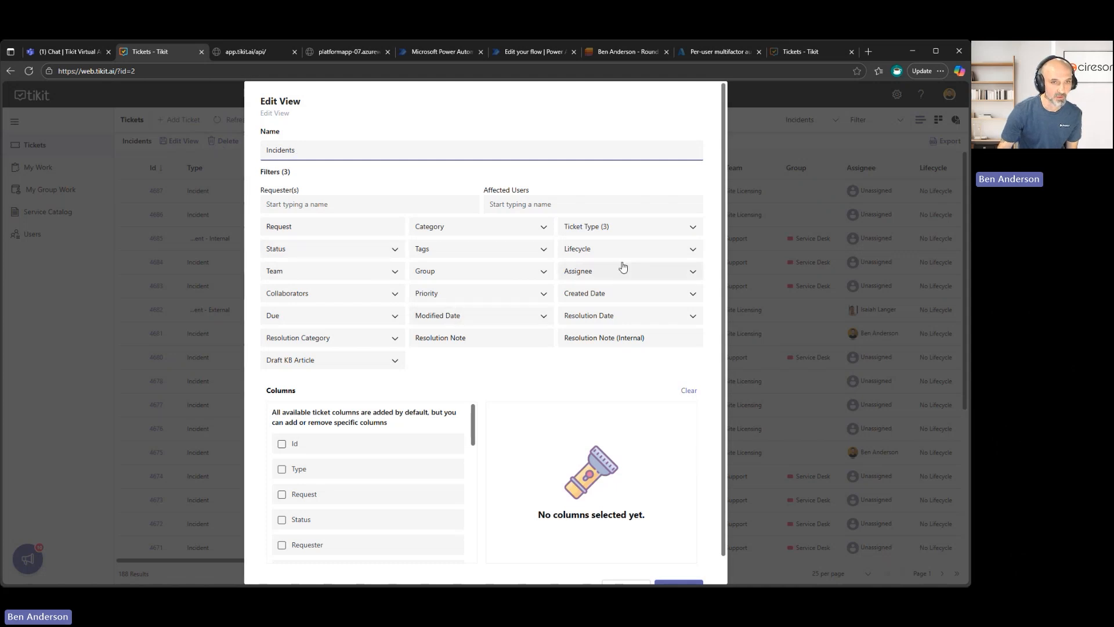
left_click(661, 230)
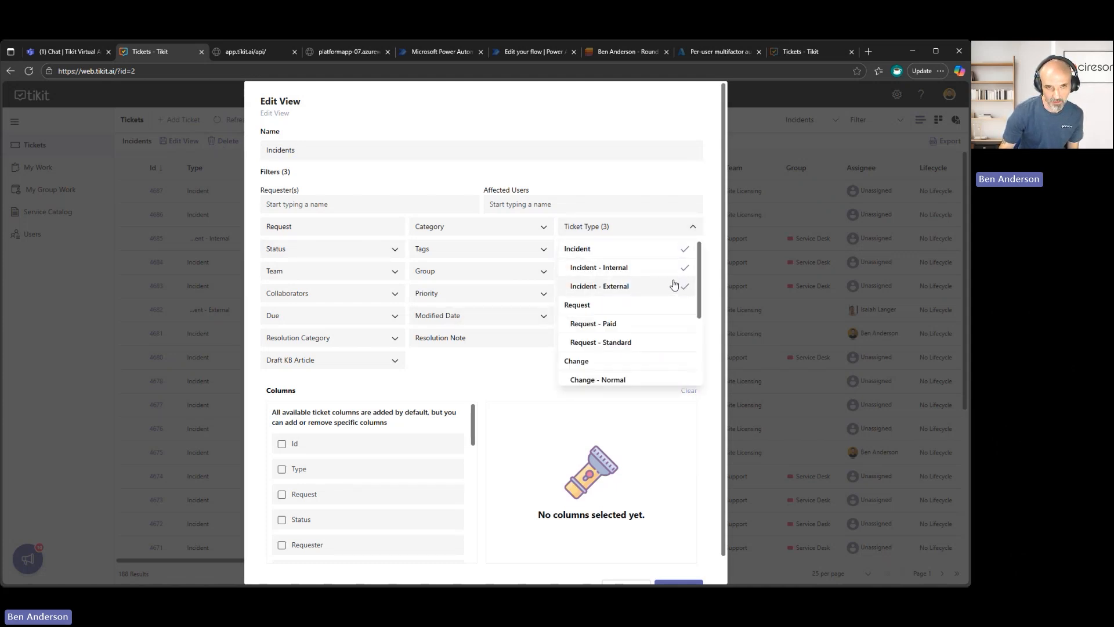
left_click(650, 123)
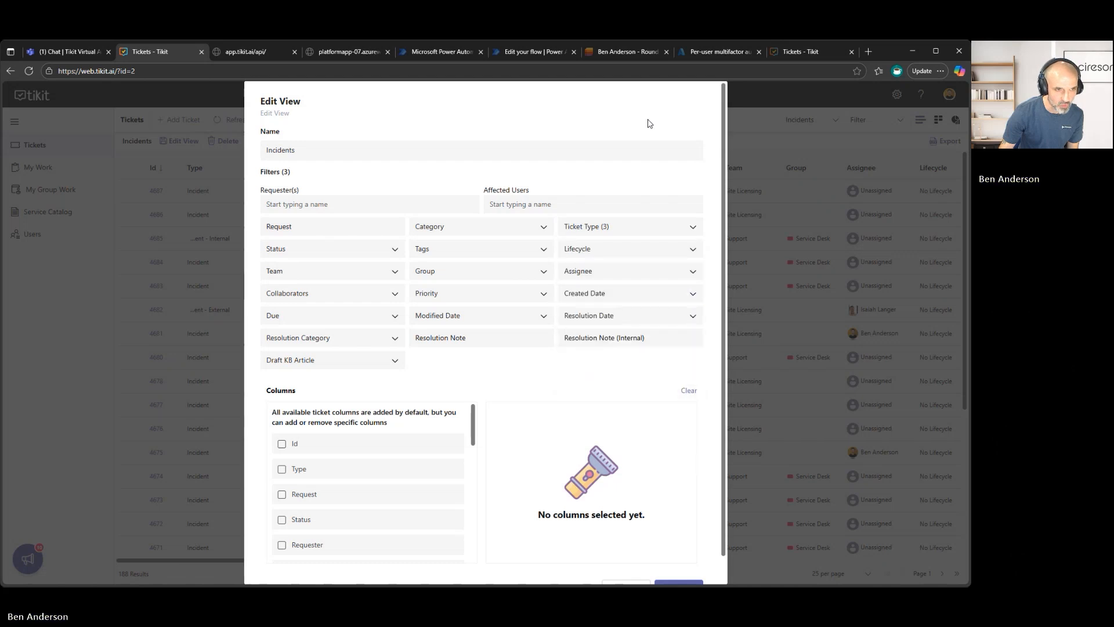
Limit the Incidents view's columns to Id, Request and Status, and save the view.
scroll(385, 493, "down", 8)
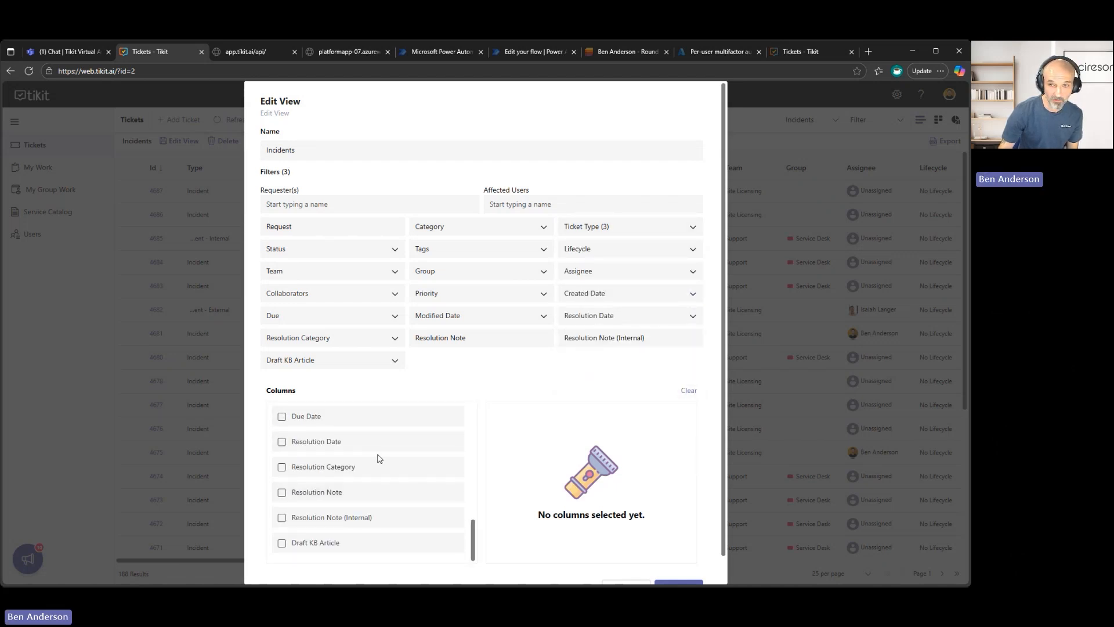
scroll(379, 459, "up", 8)
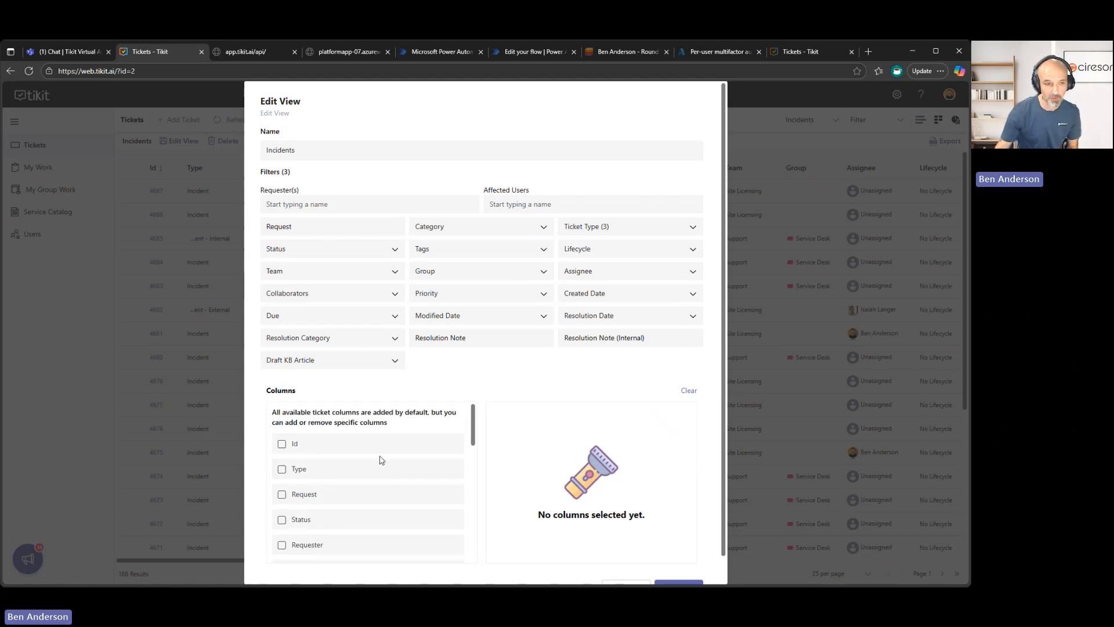
left_click(311, 444)
left_click(325, 502)
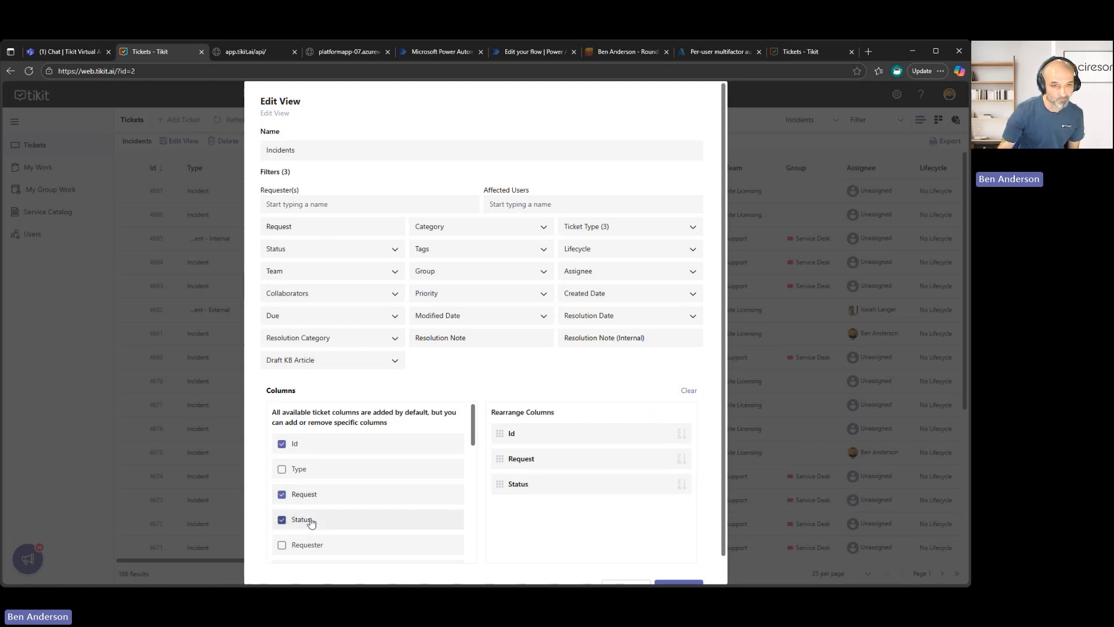
left_click_drag(502, 464, 505, 491)
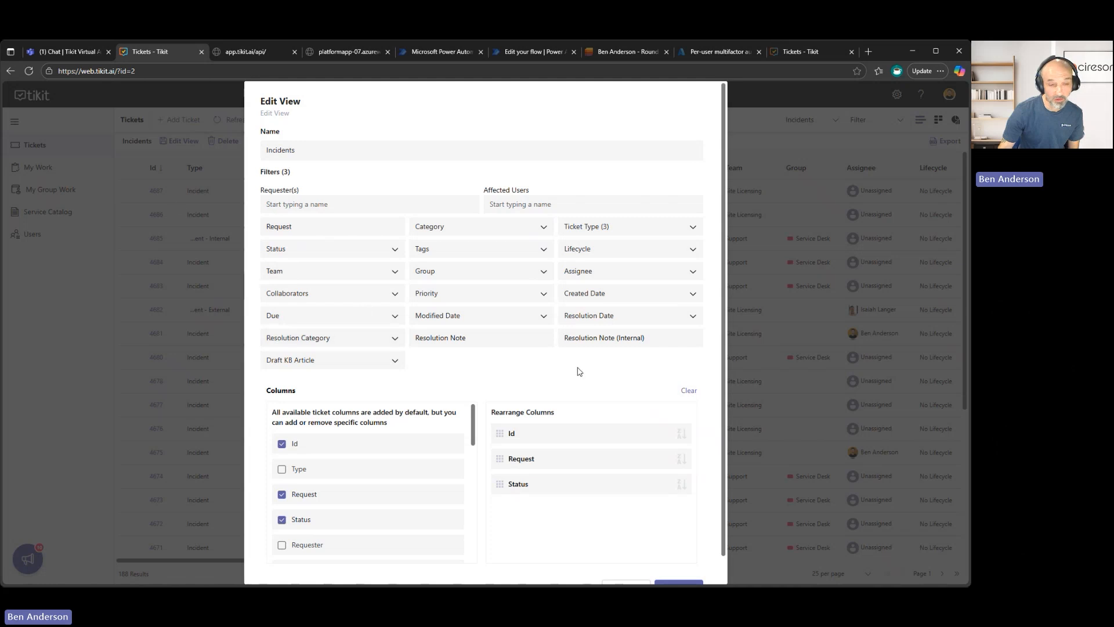
scroll(580, 371, "down", 1)
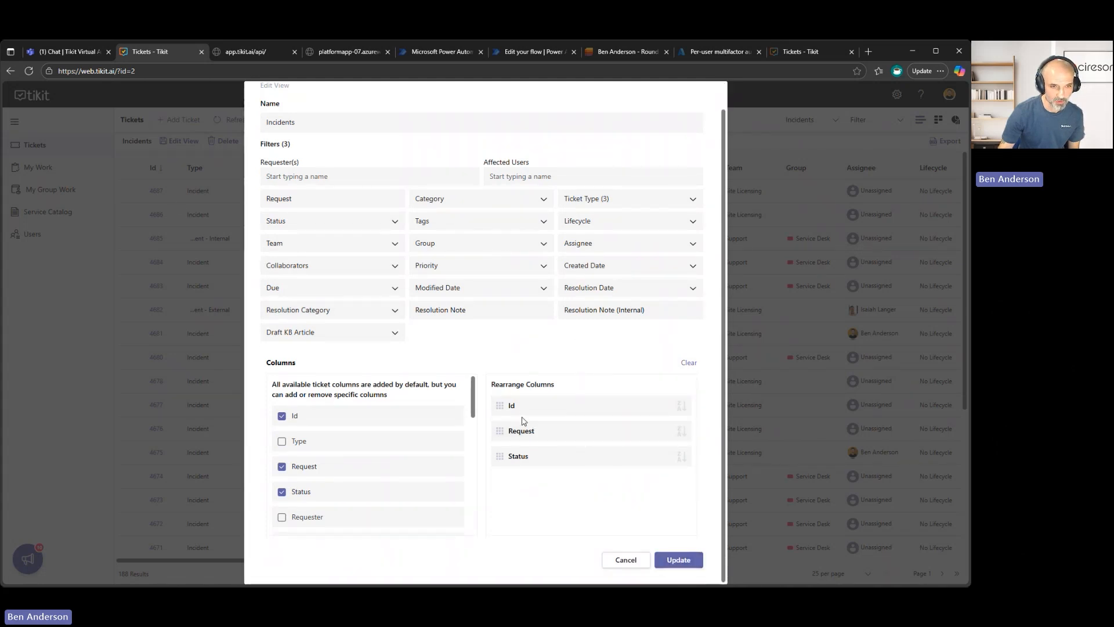
left_click(680, 567)
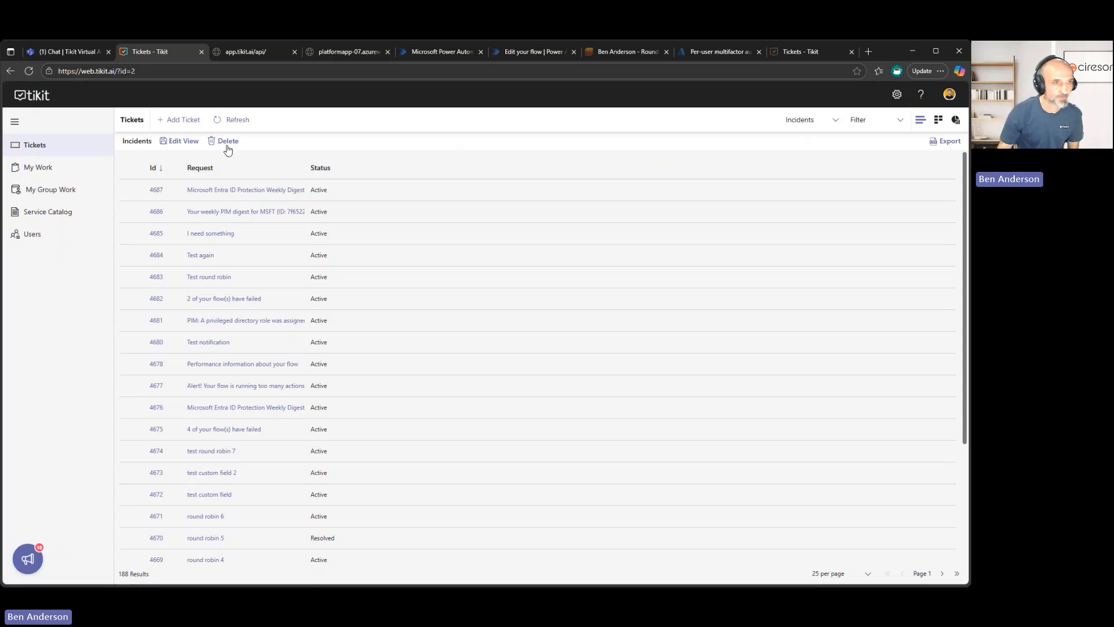
Edit the Incidents view again to deselect the Status, Request and Id columns, and save it.
left_click(191, 145)
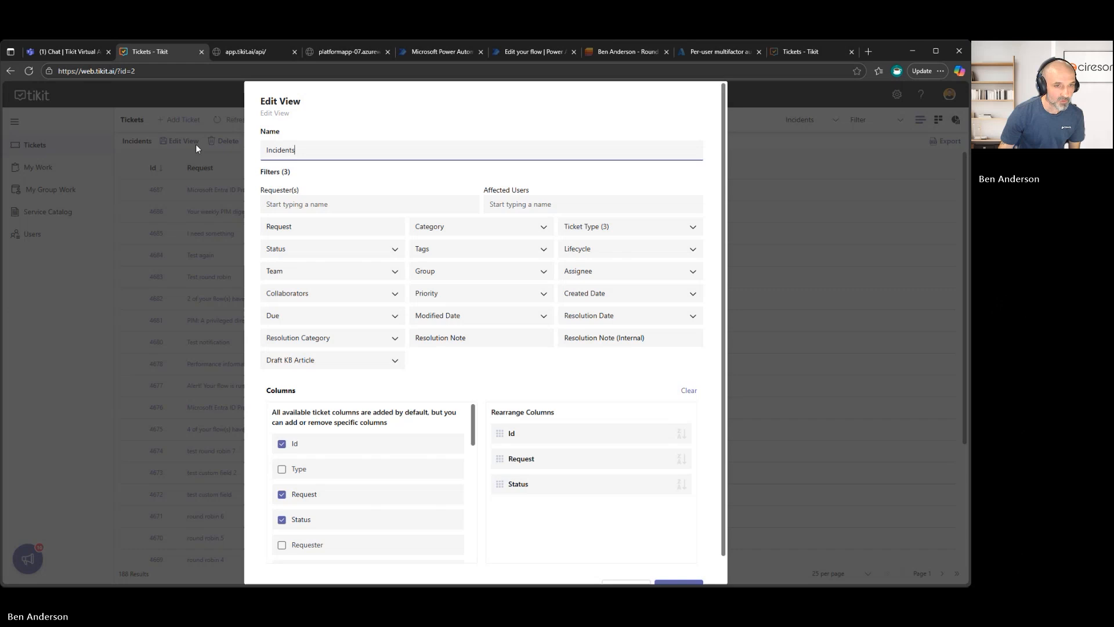
left_click(328, 519)
left_click(323, 495)
left_click(321, 447)
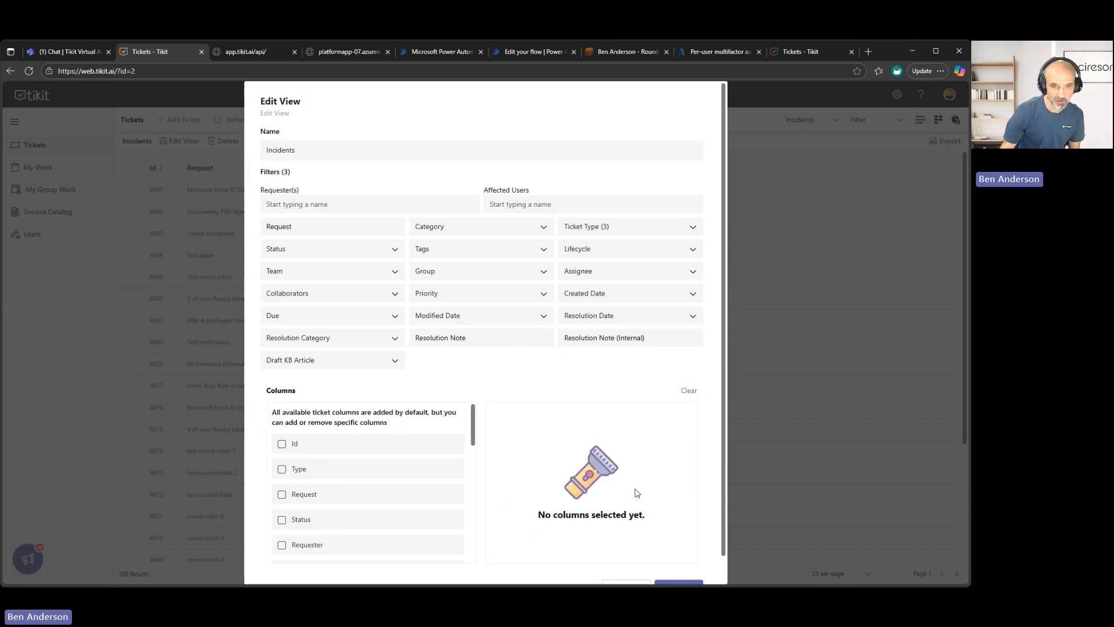
scroll(636, 492, "down", 1)
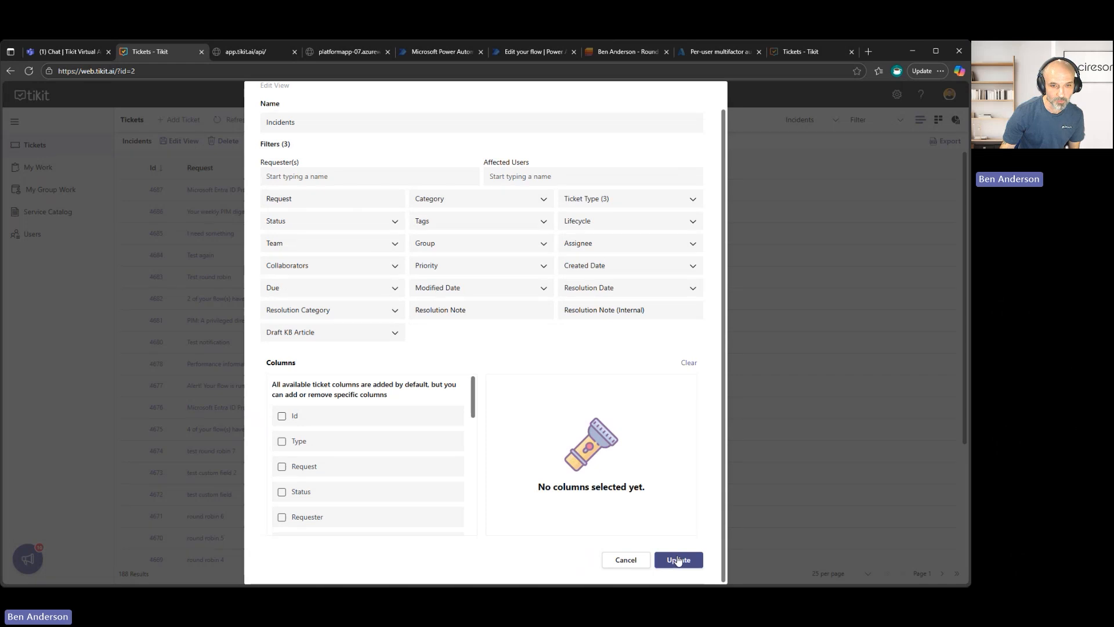
left_click(678, 560)
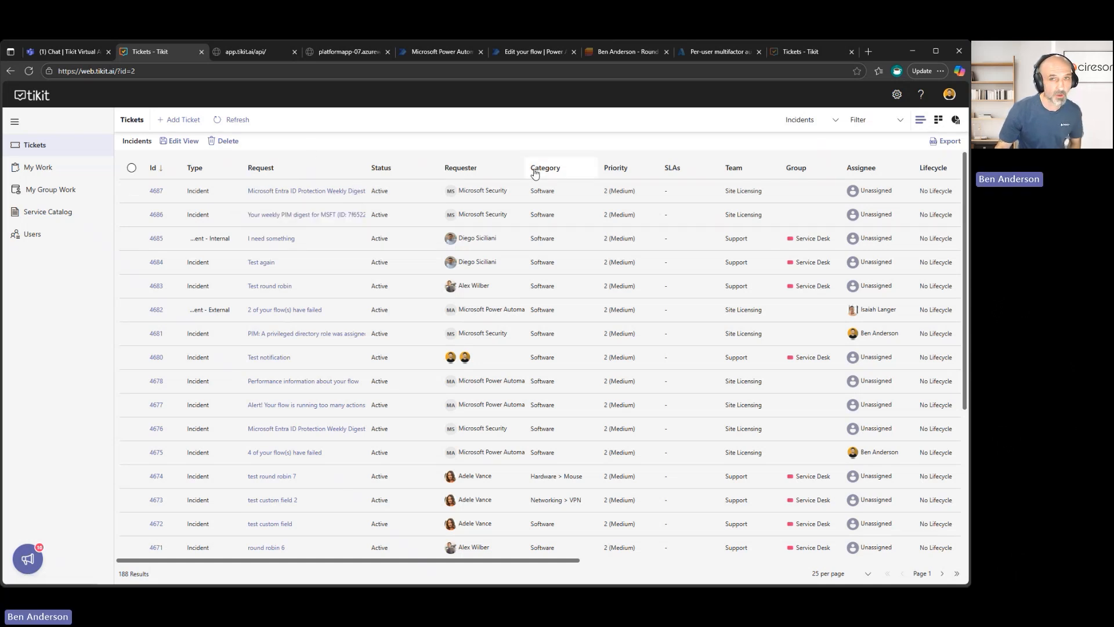
Look over the available ticket views and switch the ticket list from Incidents to the All Active view.
left_click(858, 120)
left_click(816, 120)
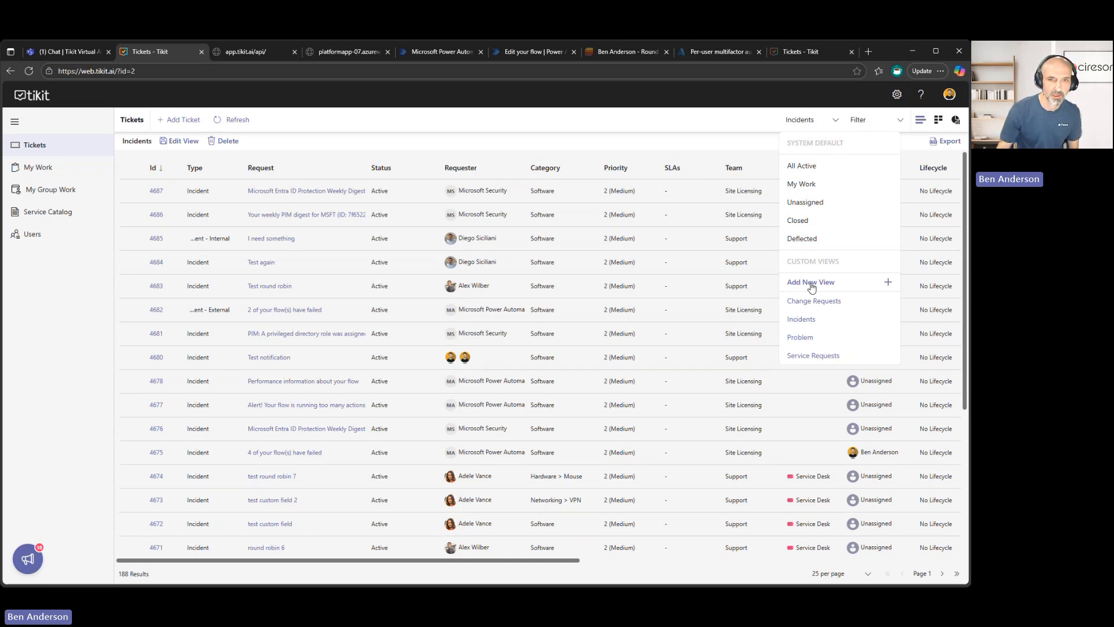
left_click(688, 144)
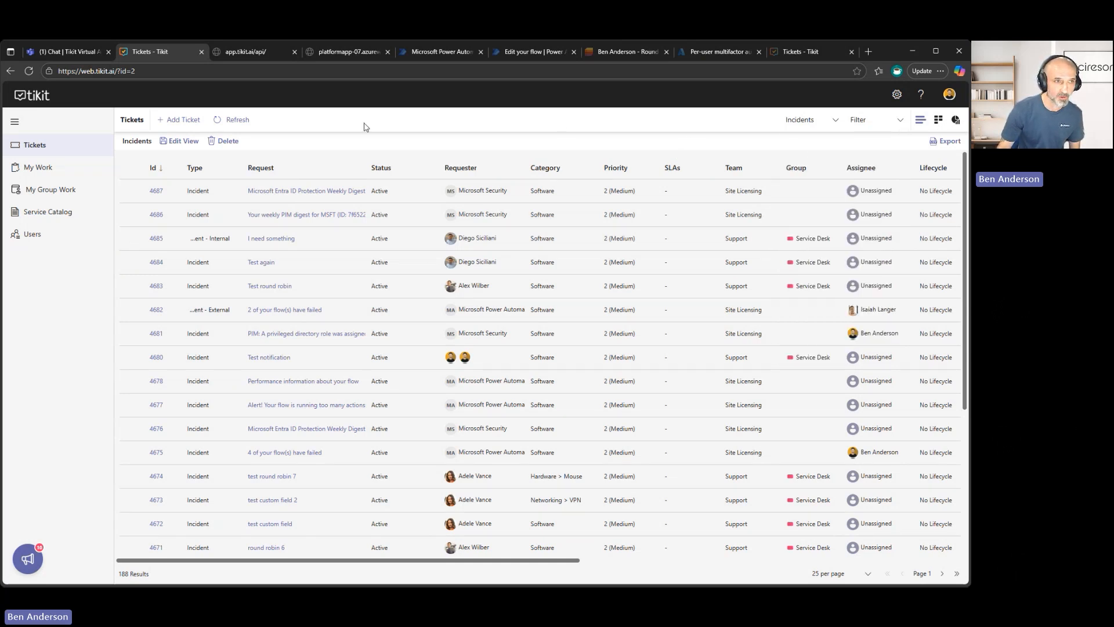
left_click(791, 120)
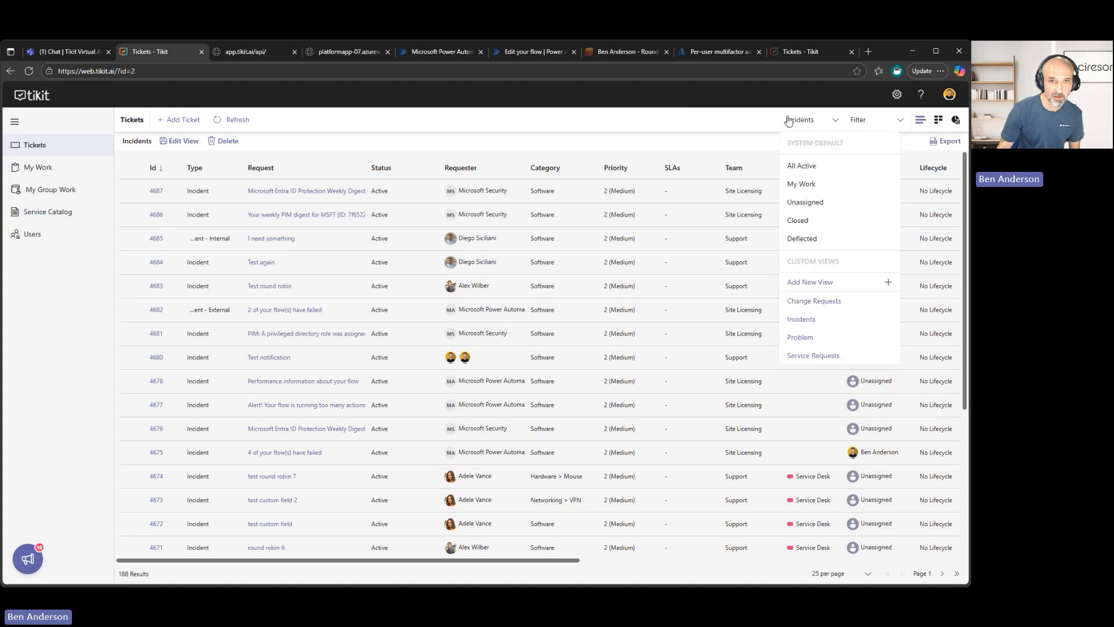
left_click(817, 168)
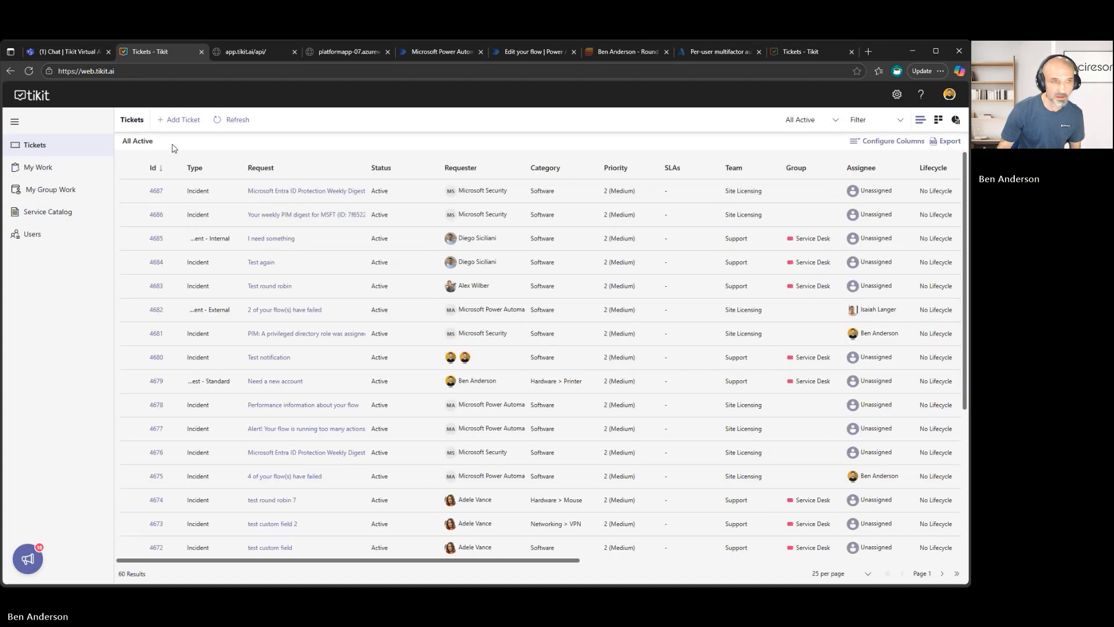
Review the ticket filter options, including the teams, and filter the All Active list by the Software category.
left_click(900, 123)
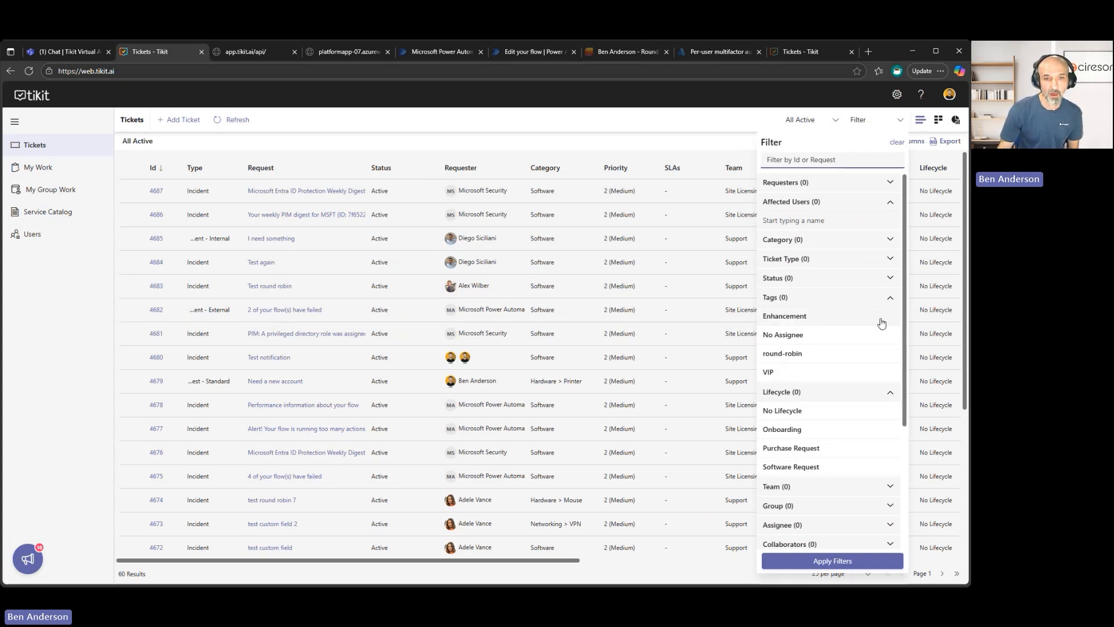
scroll(866, 404, "down", 1)
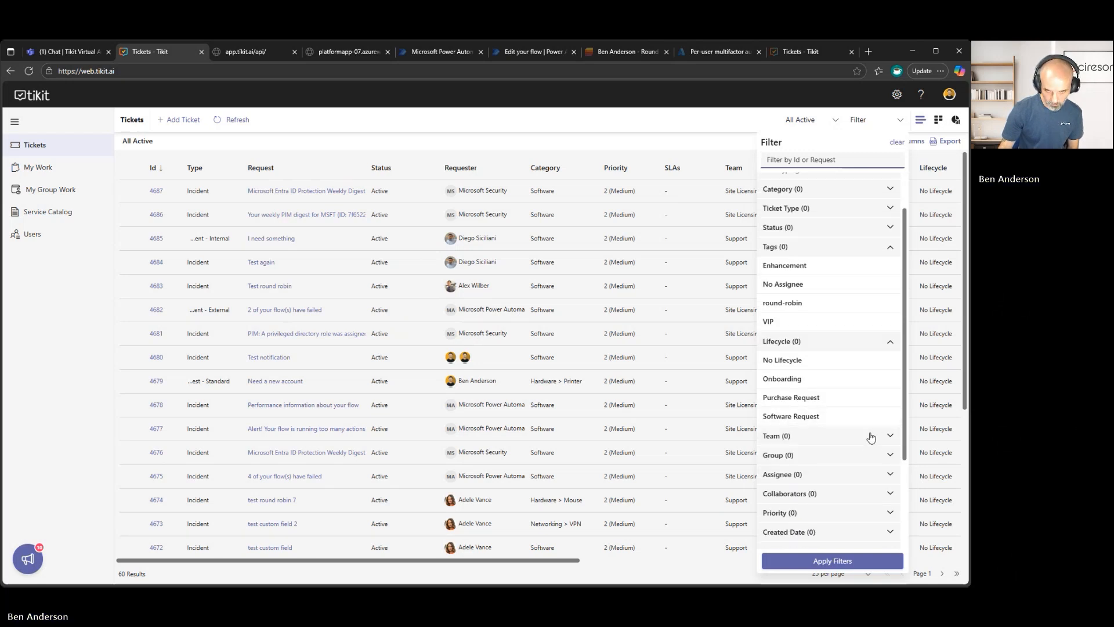
left_click(886, 443)
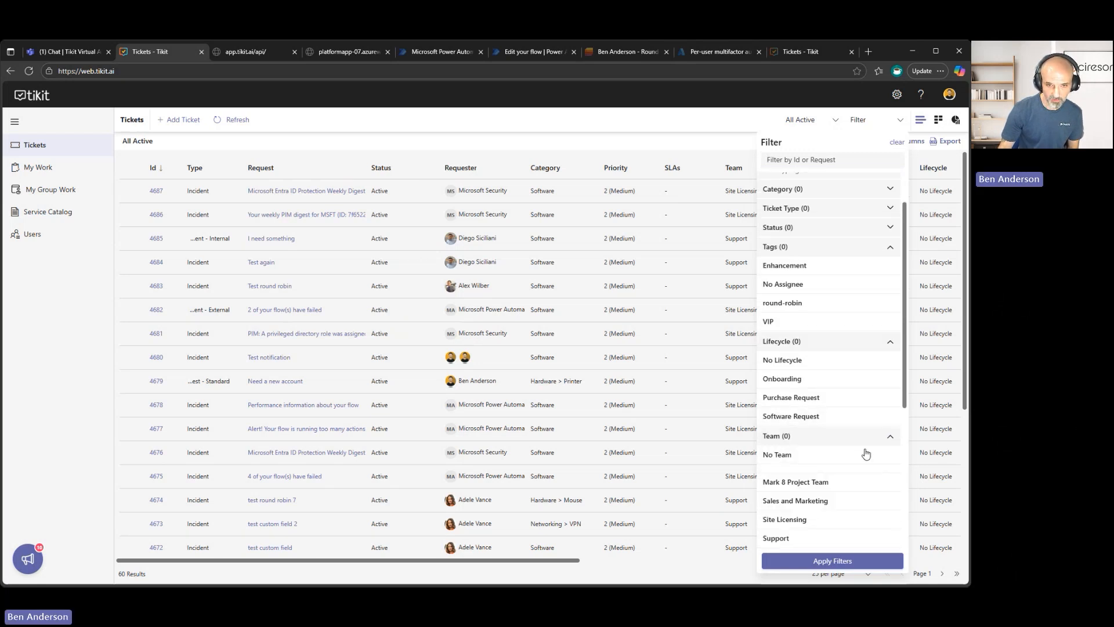
scroll(869, 456, "down", 2)
scroll(869, 452, "up", 1)
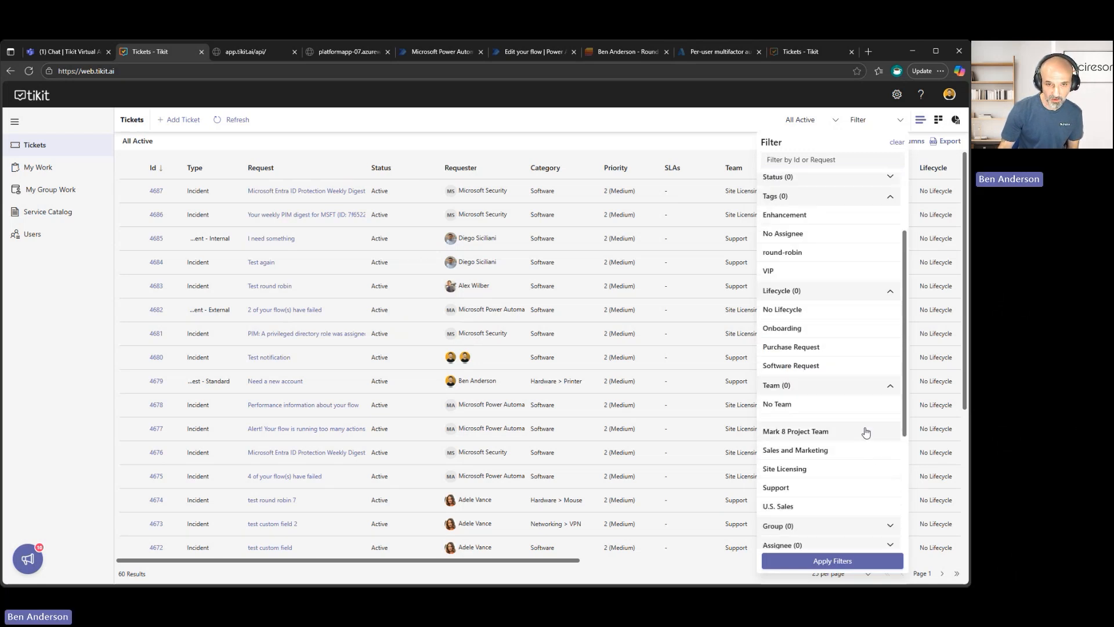
left_click(853, 386)
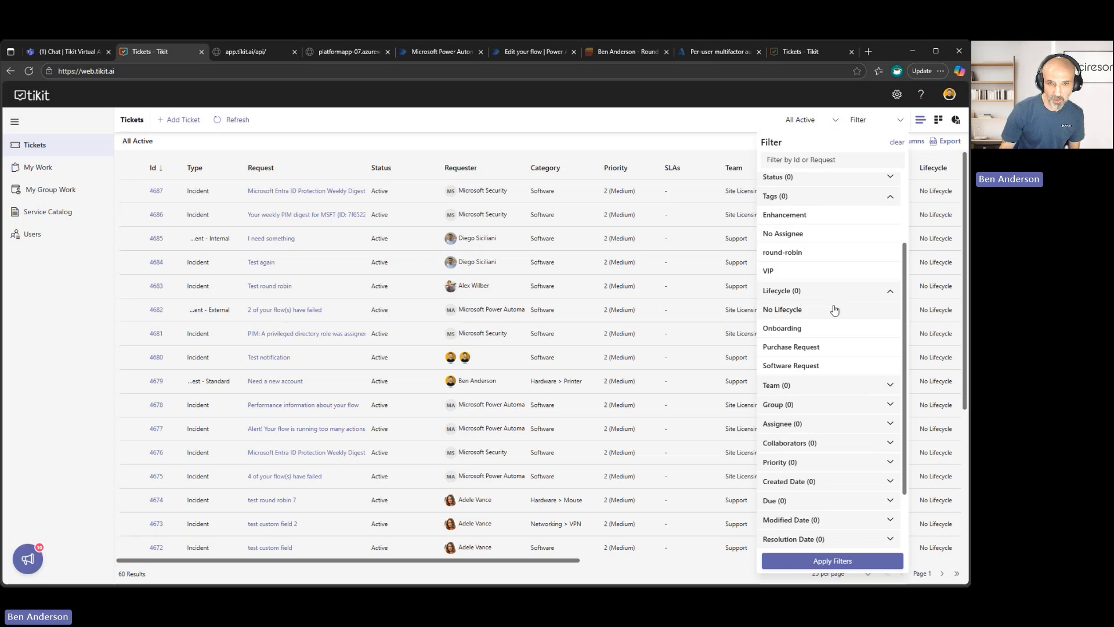
scroll(836, 308, "up", 1)
left_click(844, 195)
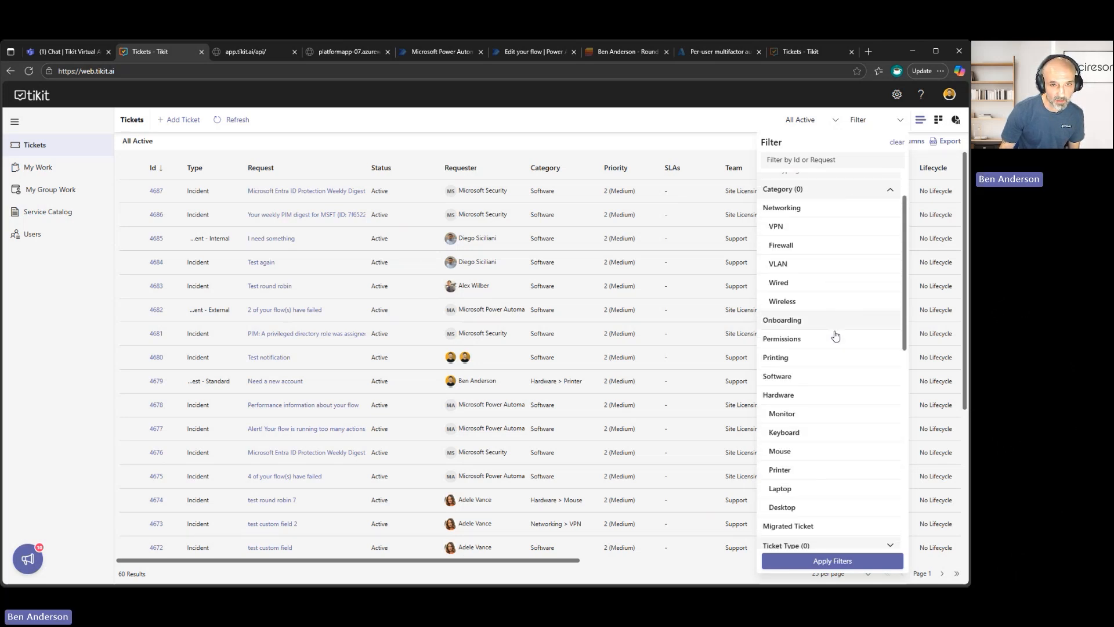
left_click(828, 383)
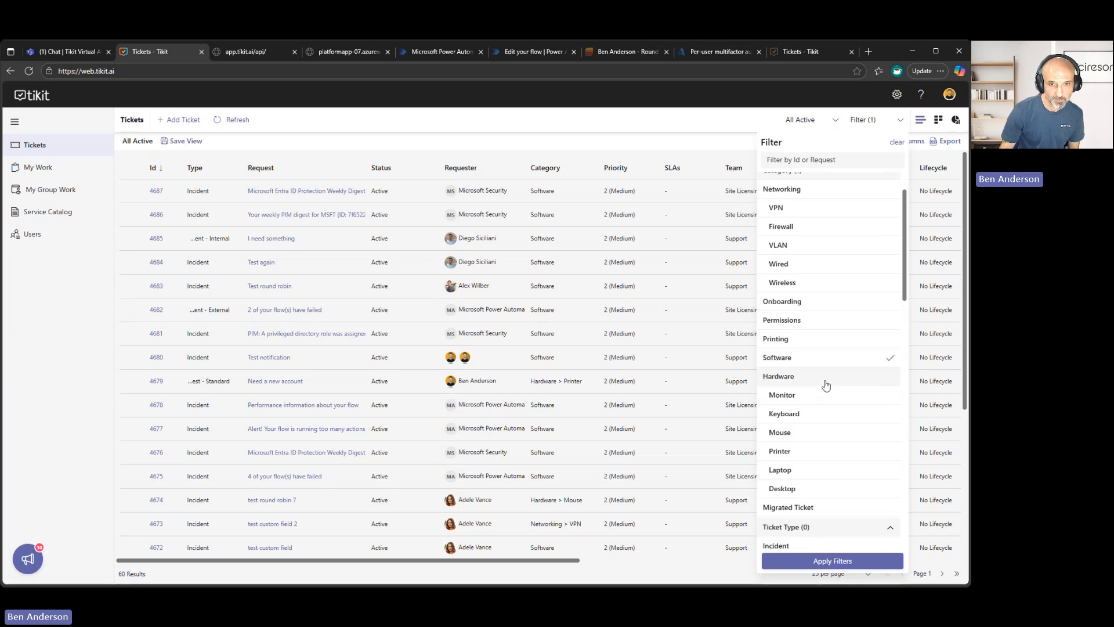
left_click(833, 561)
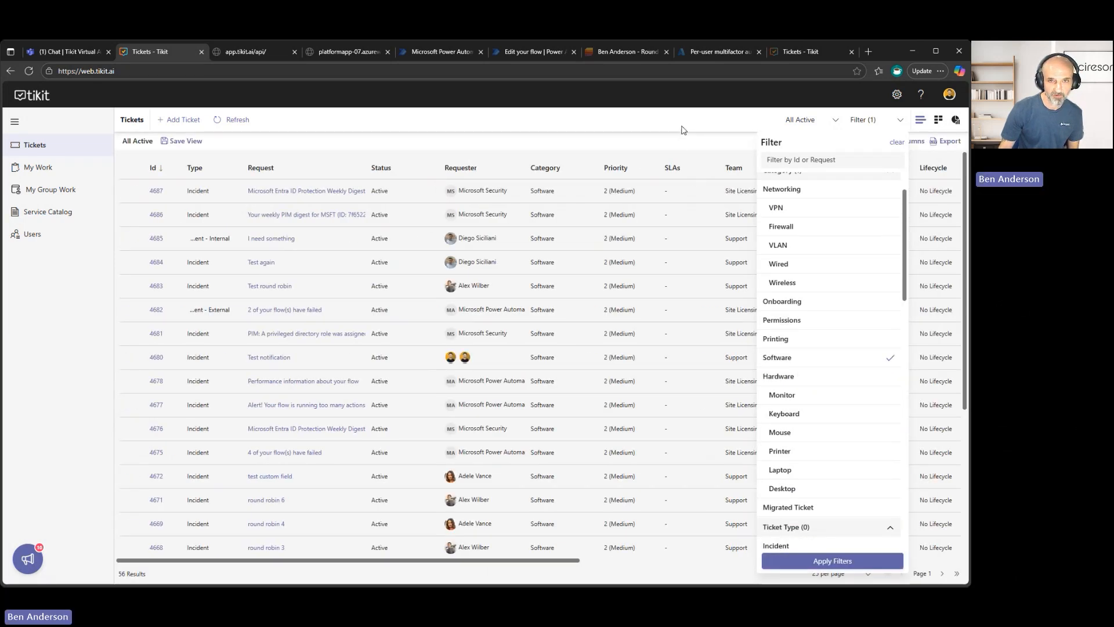
left_click(683, 130)
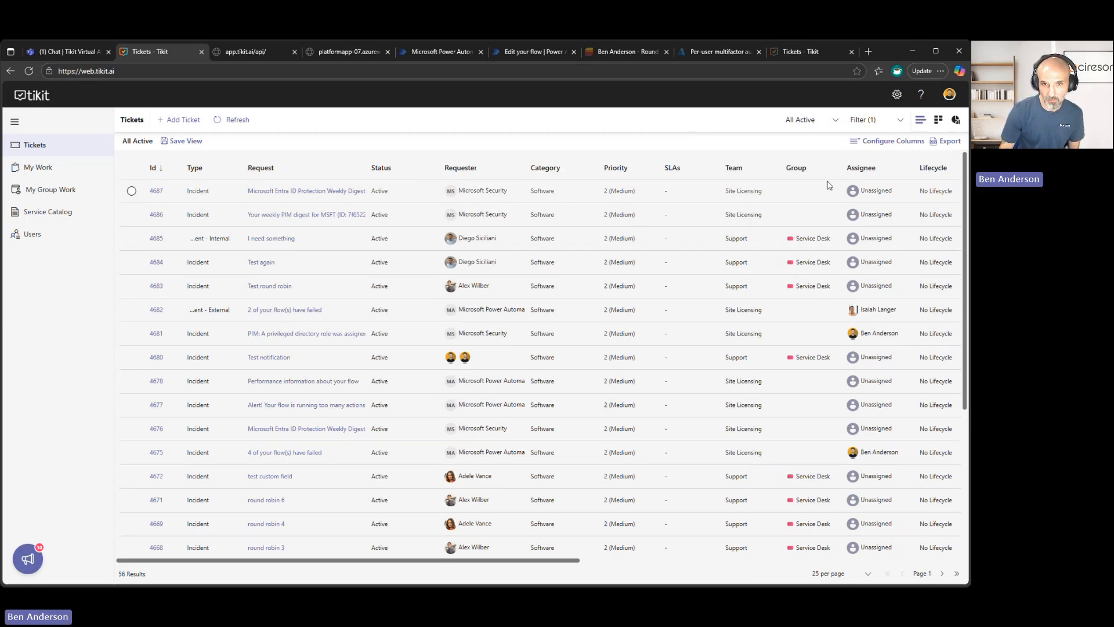
Configure the ticket list's columns to Id, Request, Requester, Status, Team and Group, and apply them.
left_click(878, 143)
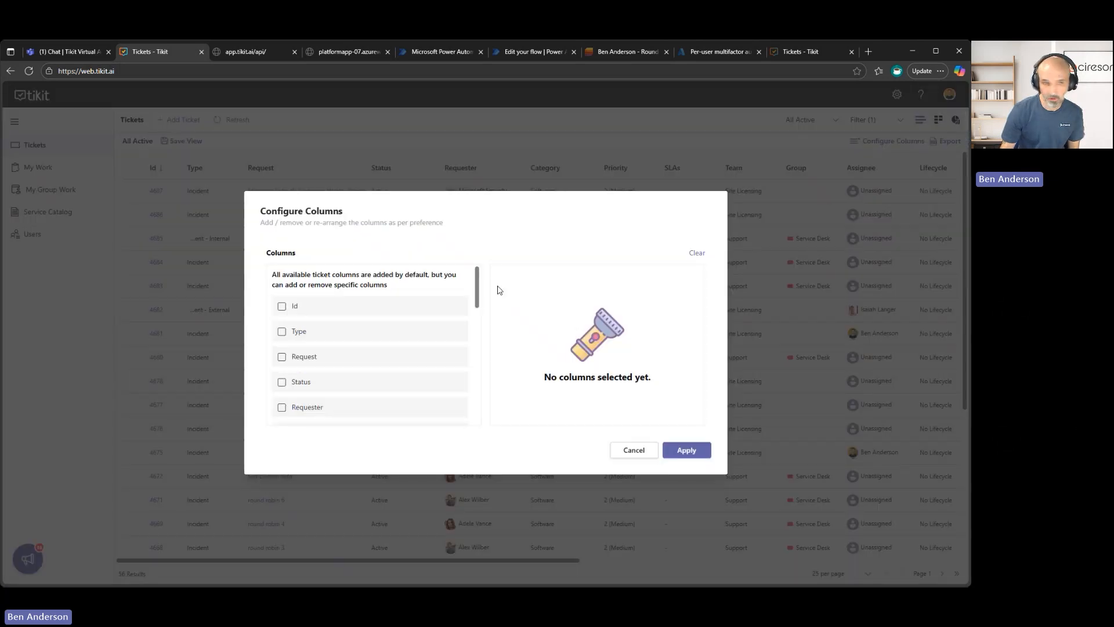
scroll(455, 311, "down", 5)
scroll(449, 322, "up", 5)
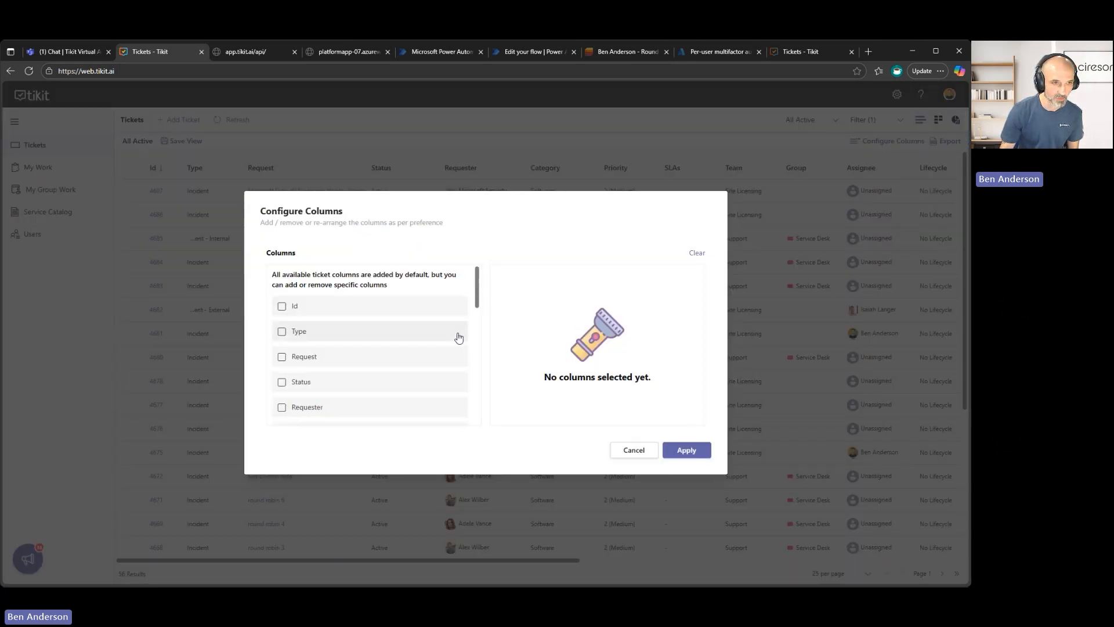
left_click(292, 308)
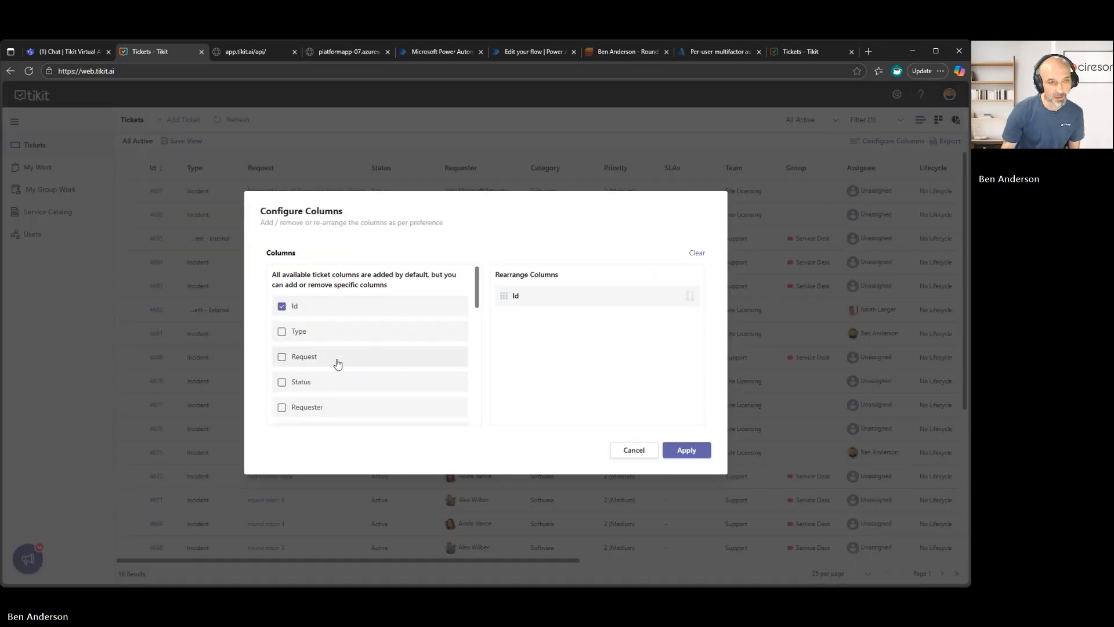
left_click(314, 358)
left_click(329, 407)
scroll(334, 391, "down", 2)
left_click(324, 289)
scroll(334, 341, "down", 2)
left_click(320, 360)
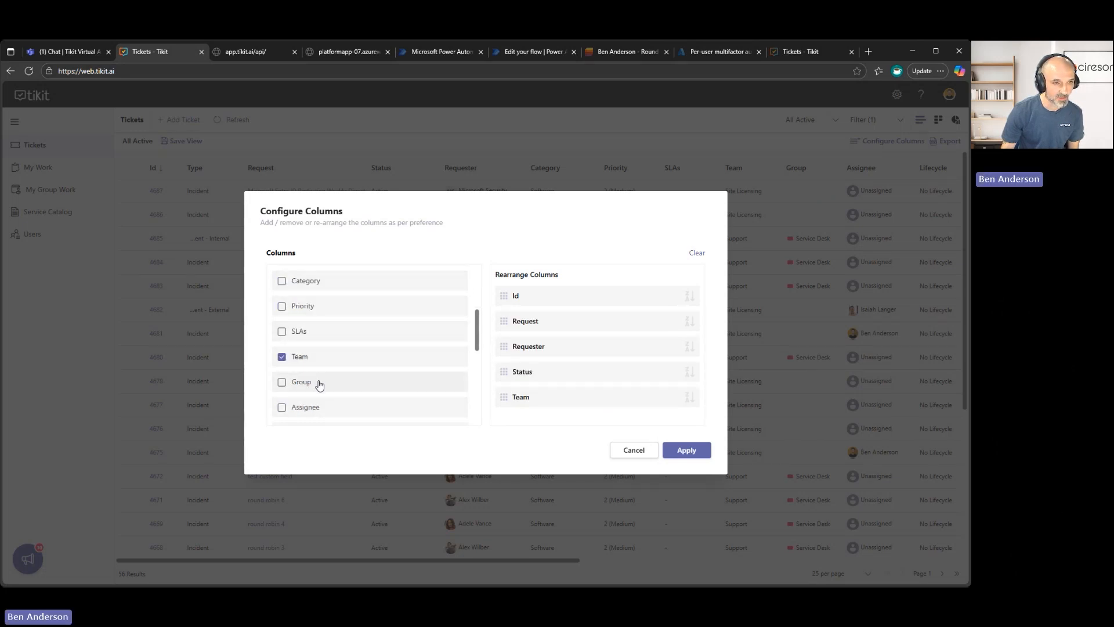
left_click(319, 383)
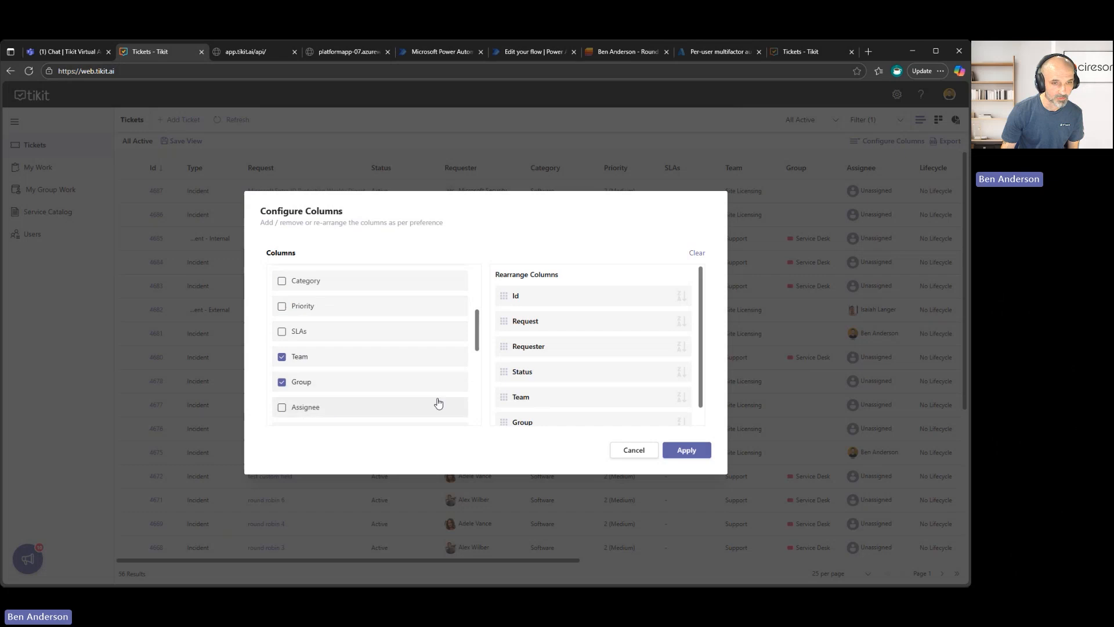
left_click(683, 451)
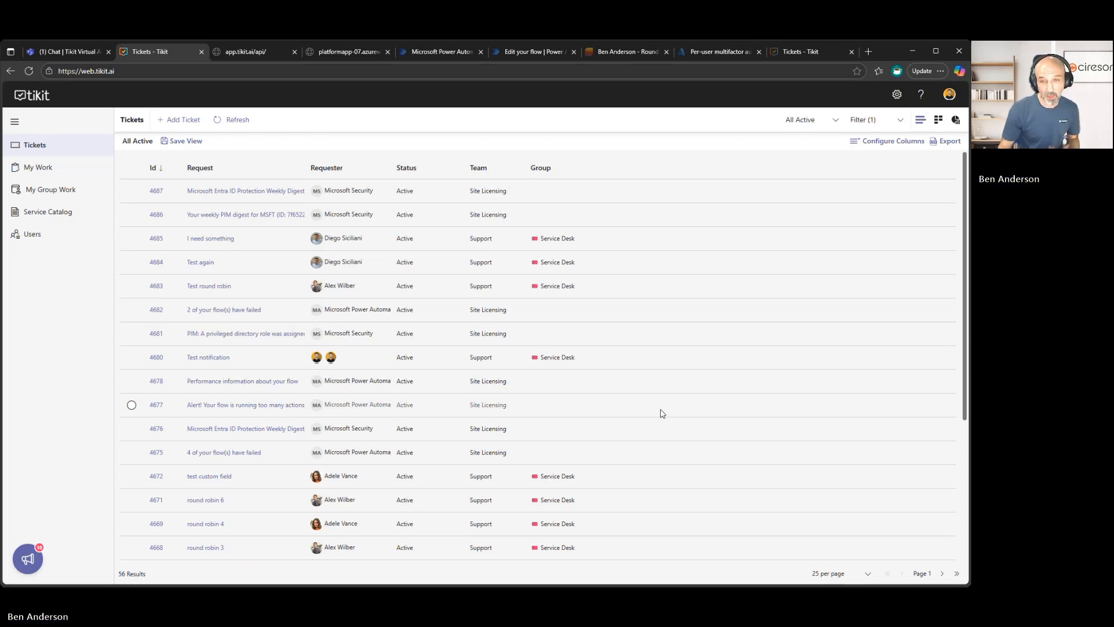
Save the filtered ticket list and its columns as a custom view named Custom View 1.
left_click(184, 142)
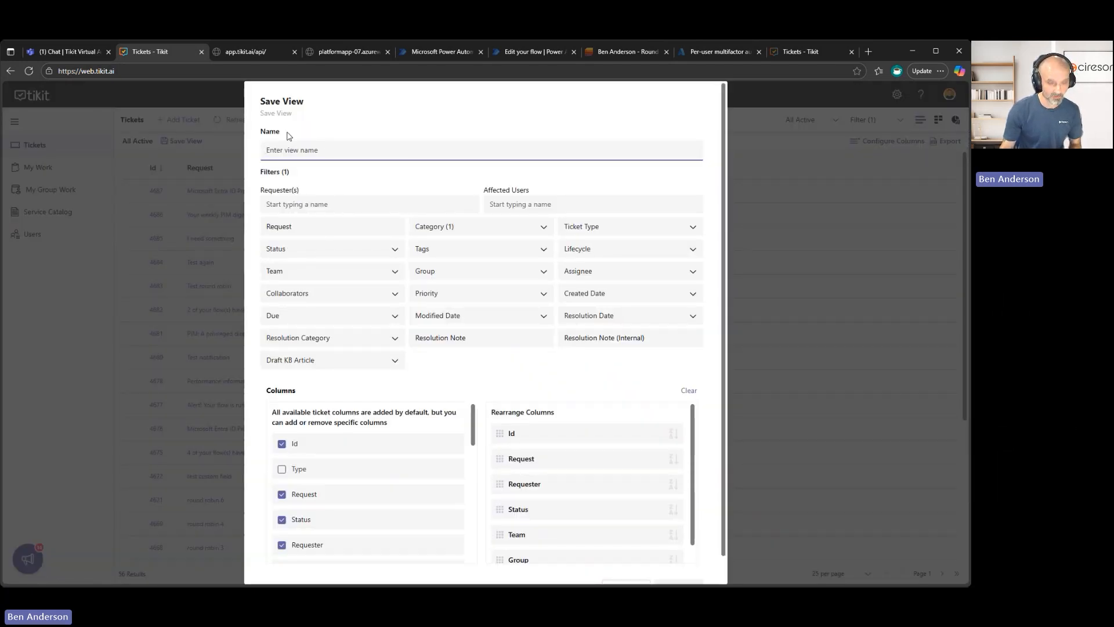
type("Custom View 1")
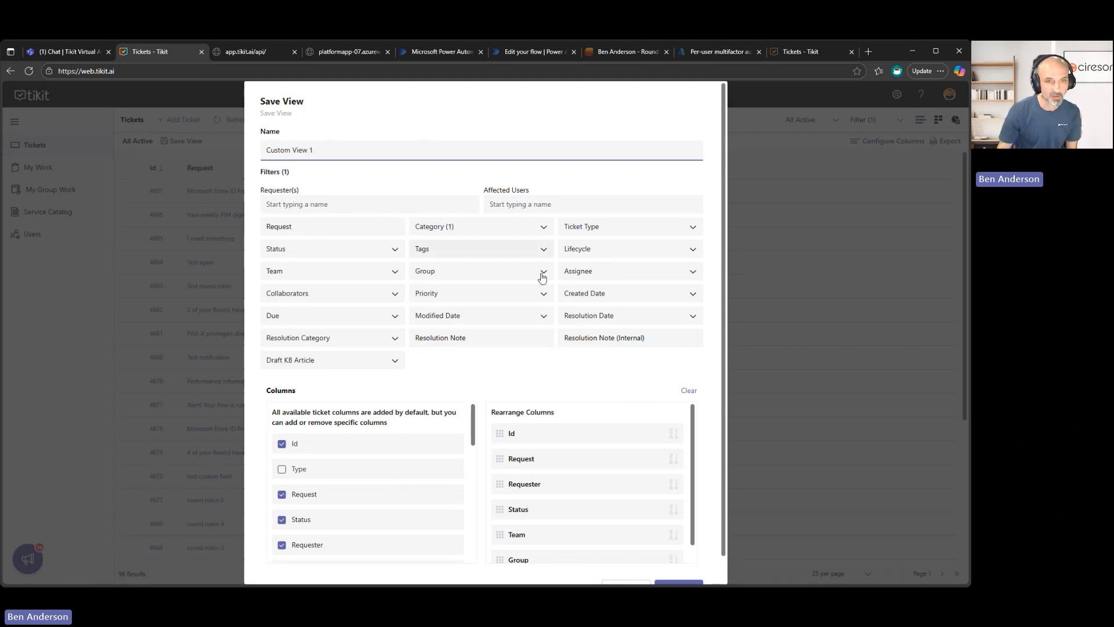
scroll(638, 442, "down", 1)
left_click(692, 562)
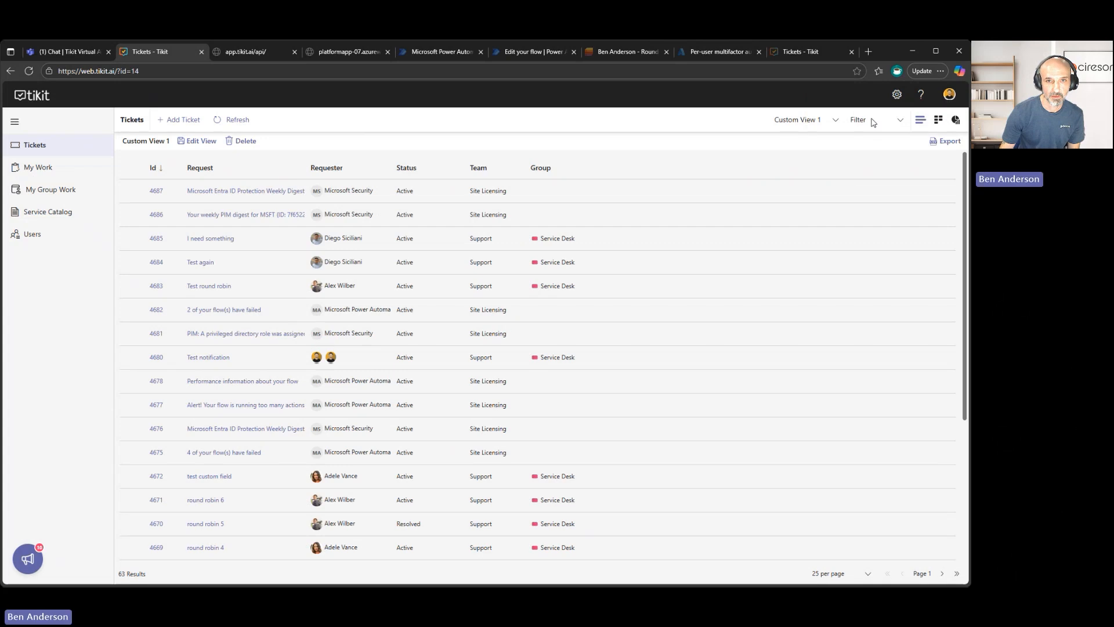
Select Custom View 1 from the custom views, permanently delete it and dismiss the notification.
left_click(836, 121)
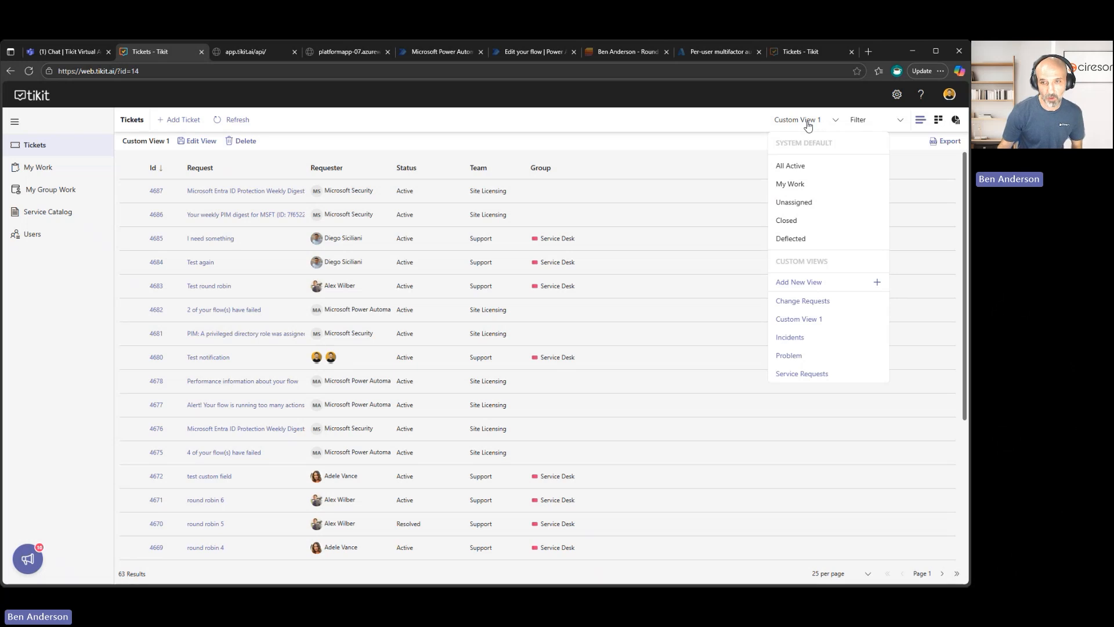
left_click(801, 319)
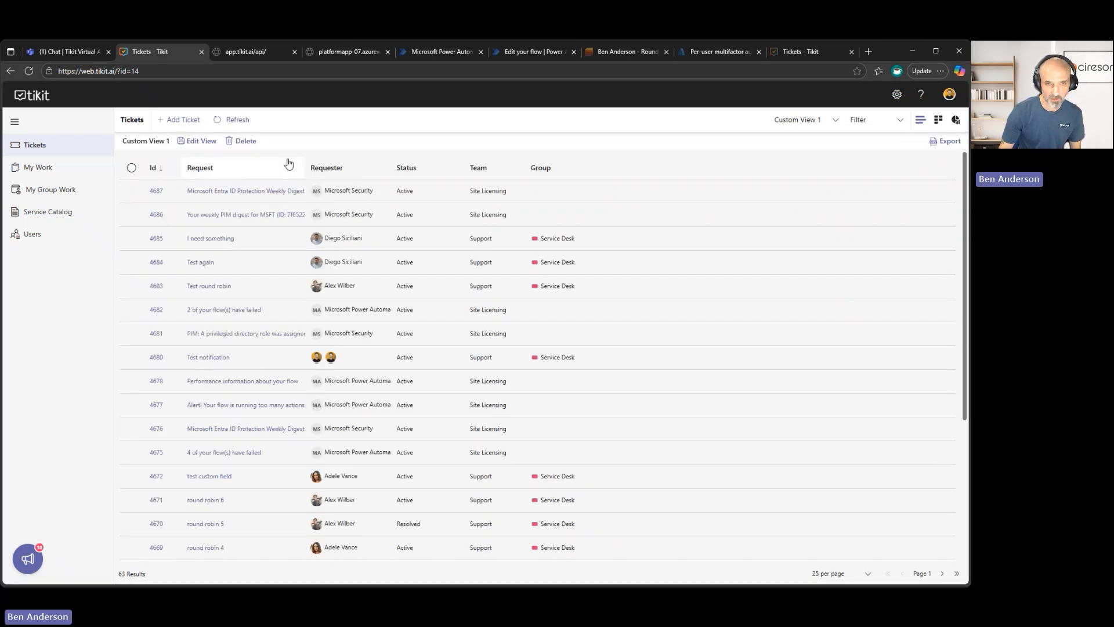
left_click(253, 143)
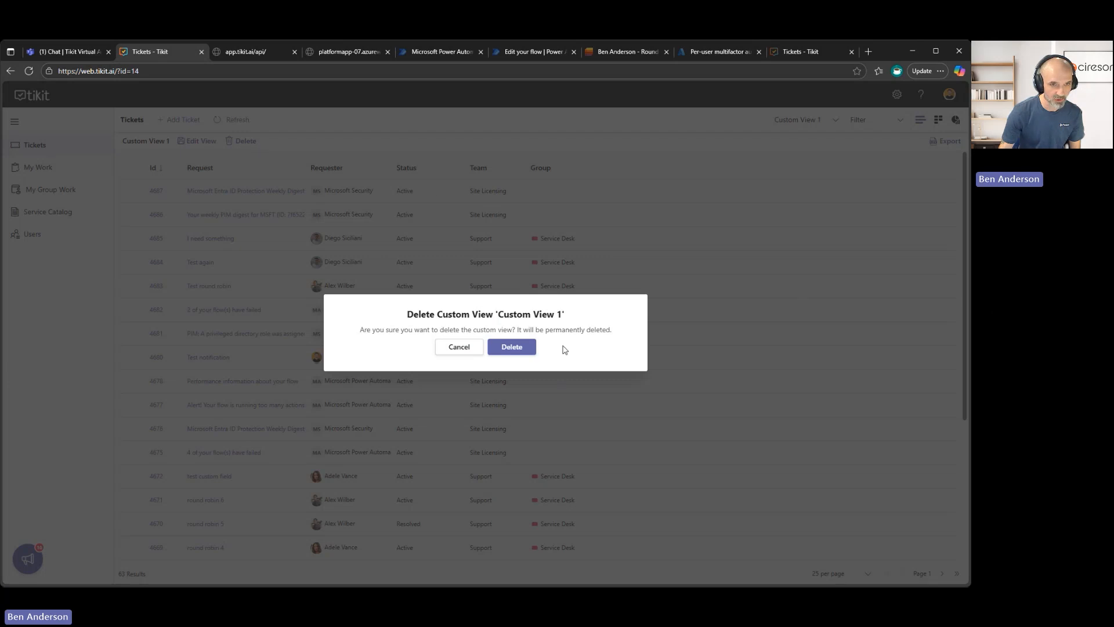
left_click(535, 355)
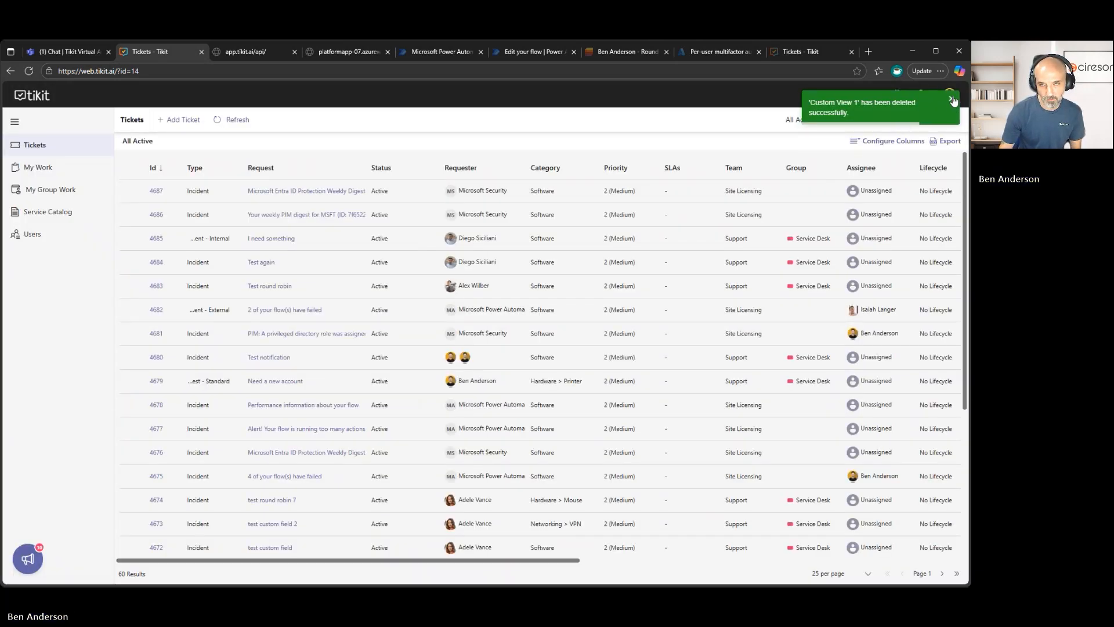
left_click(953, 101)
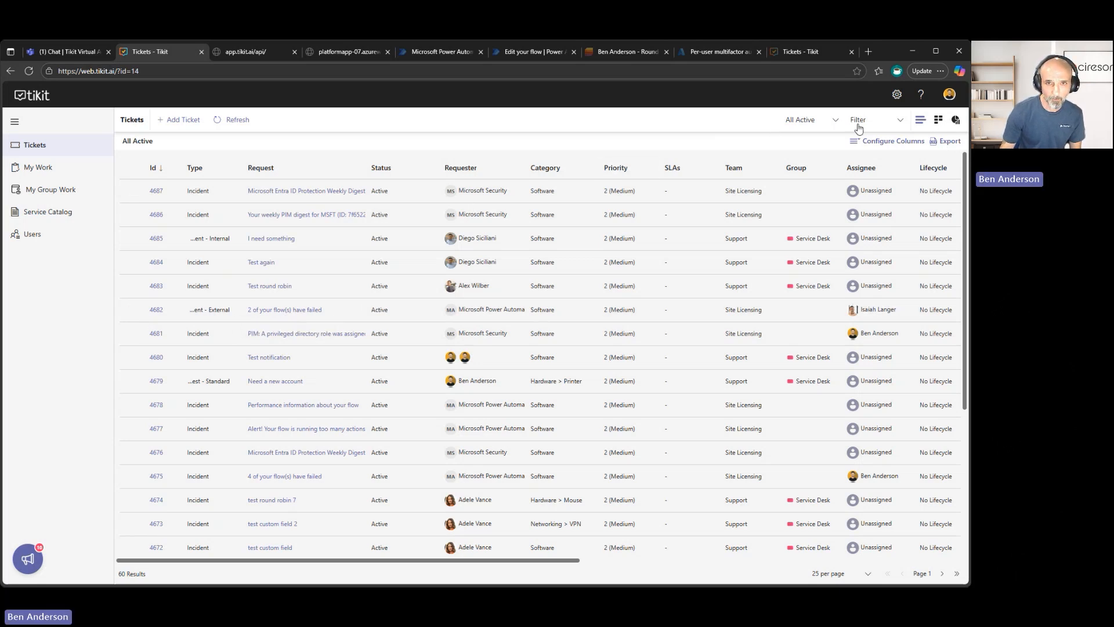
Switch the ticket list to the custom Change Requests view and on to the Incidents view.
left_click(823, 121)
left_click(824, 302)
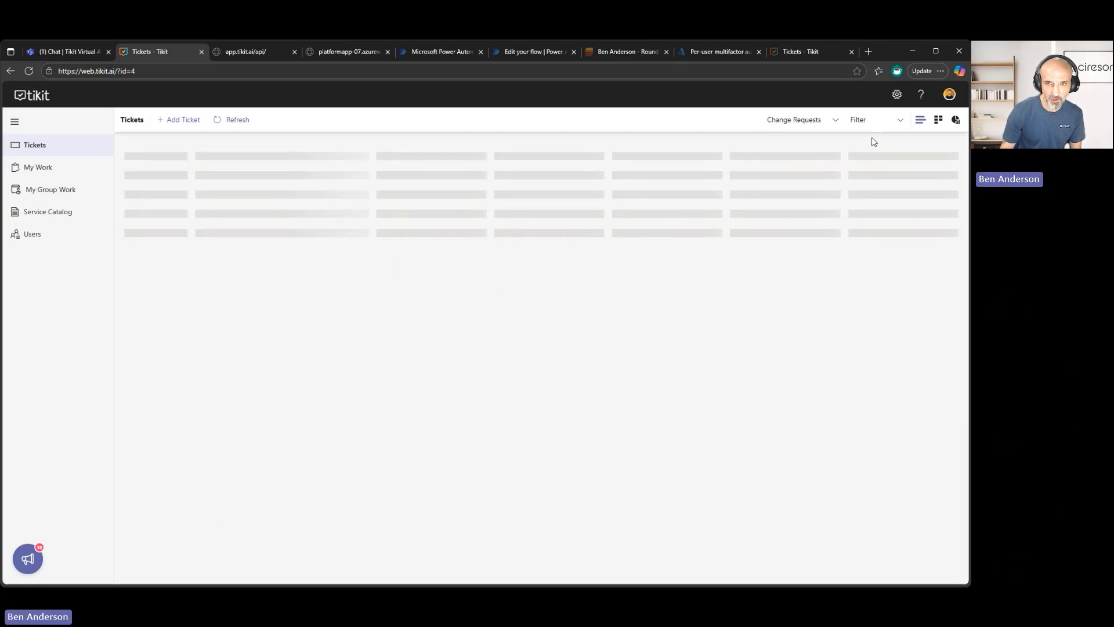
left_click(827, 121)
left_click(800, 321)
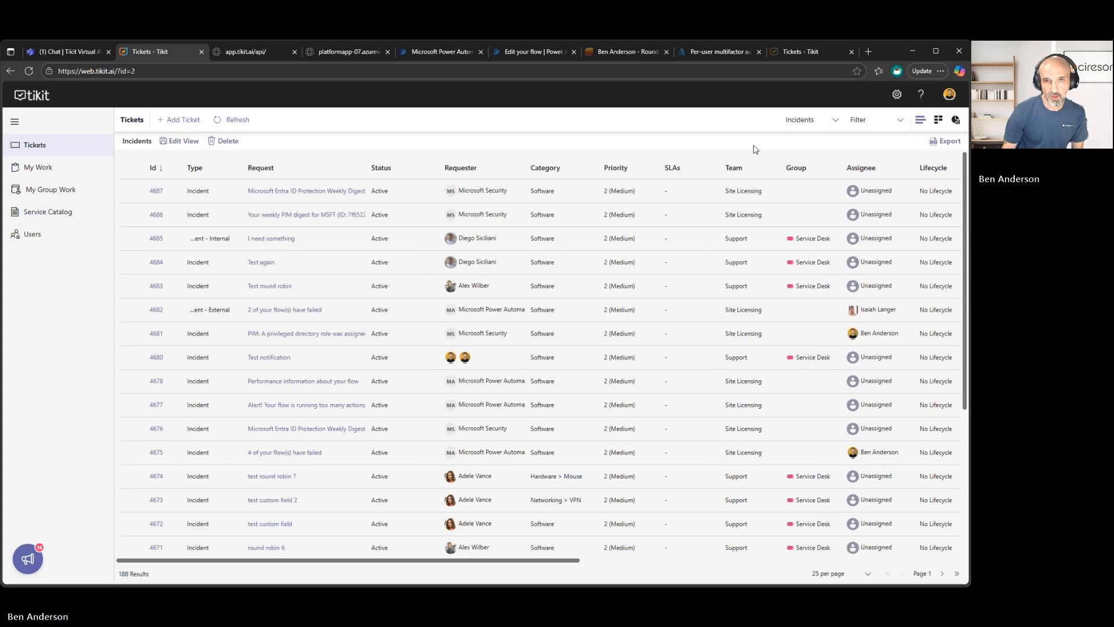
Show the Incidents view as a ticket board, look over its status columns and return to the list layout.
left_click(939, 122)
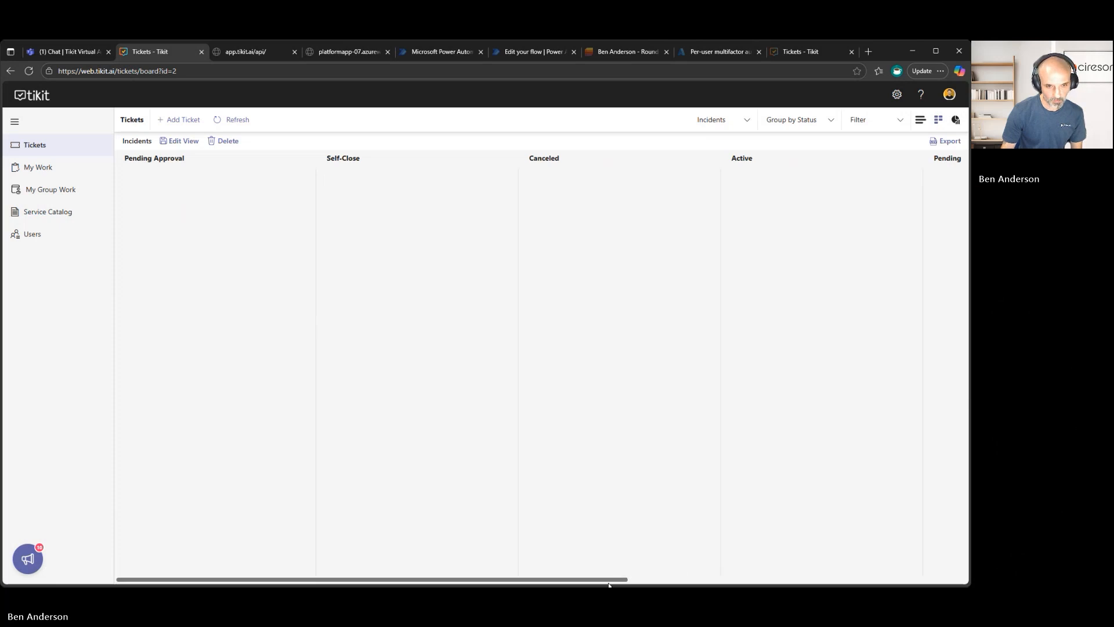
left_click_drag(612, 581, 777, 568)
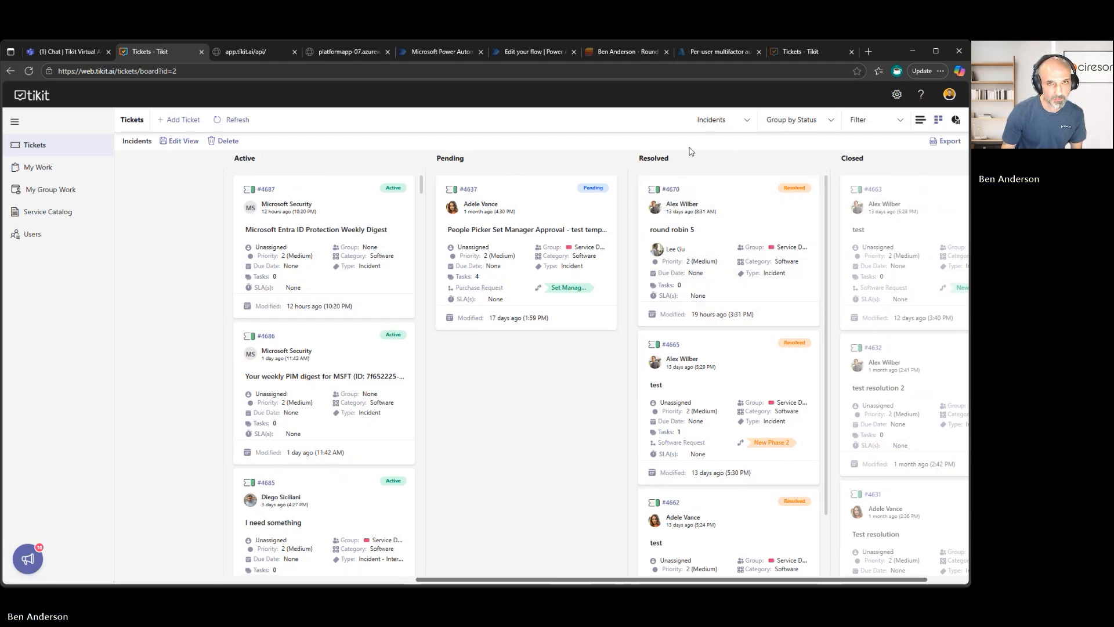
left_click(921, 120)
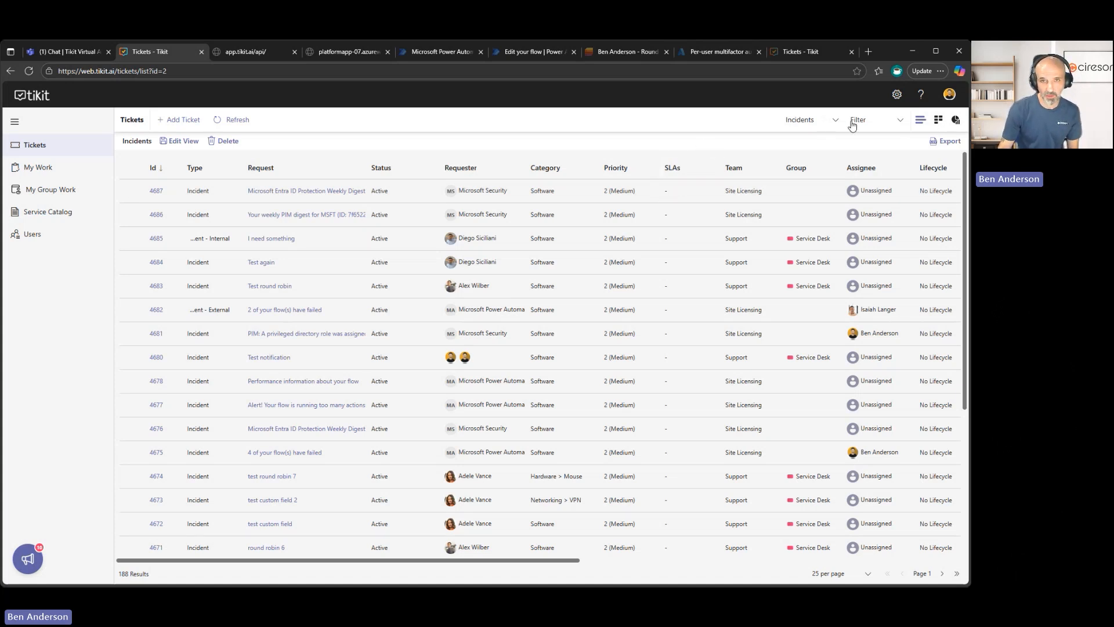
Start a new custom ticket view and name it Licensing Team.
left_click(792, 122)
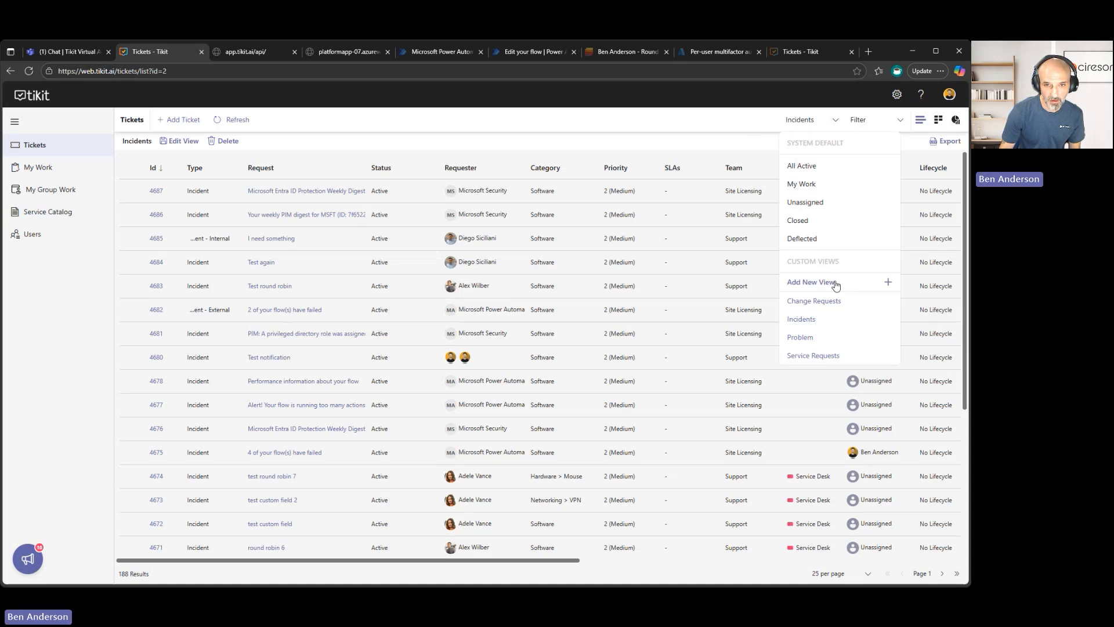
left_click(834, 283)
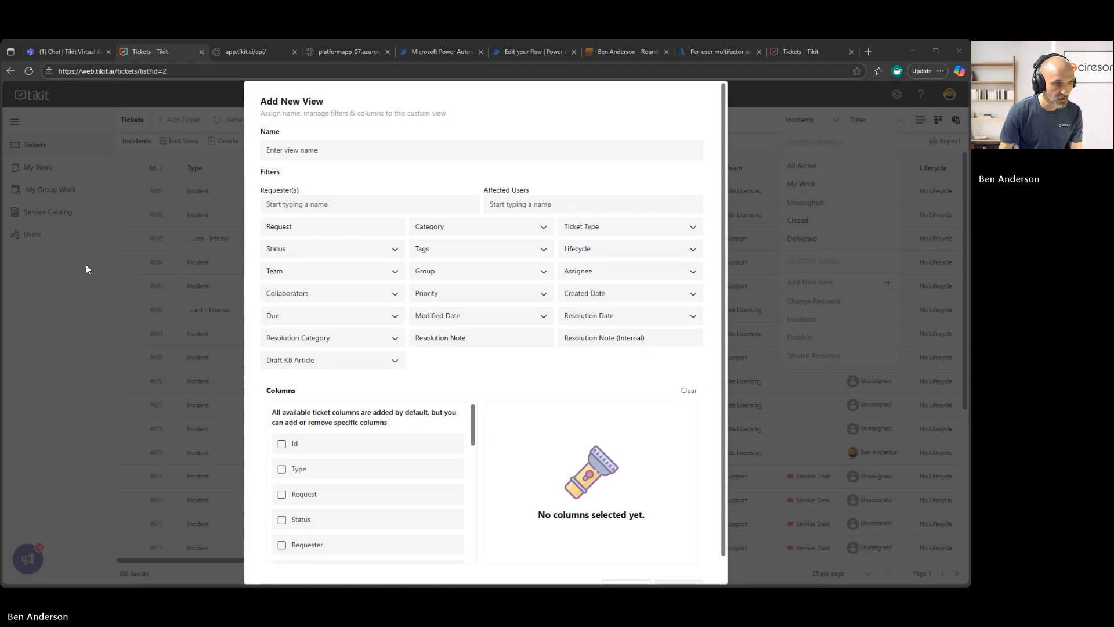
left_click(97, 345)
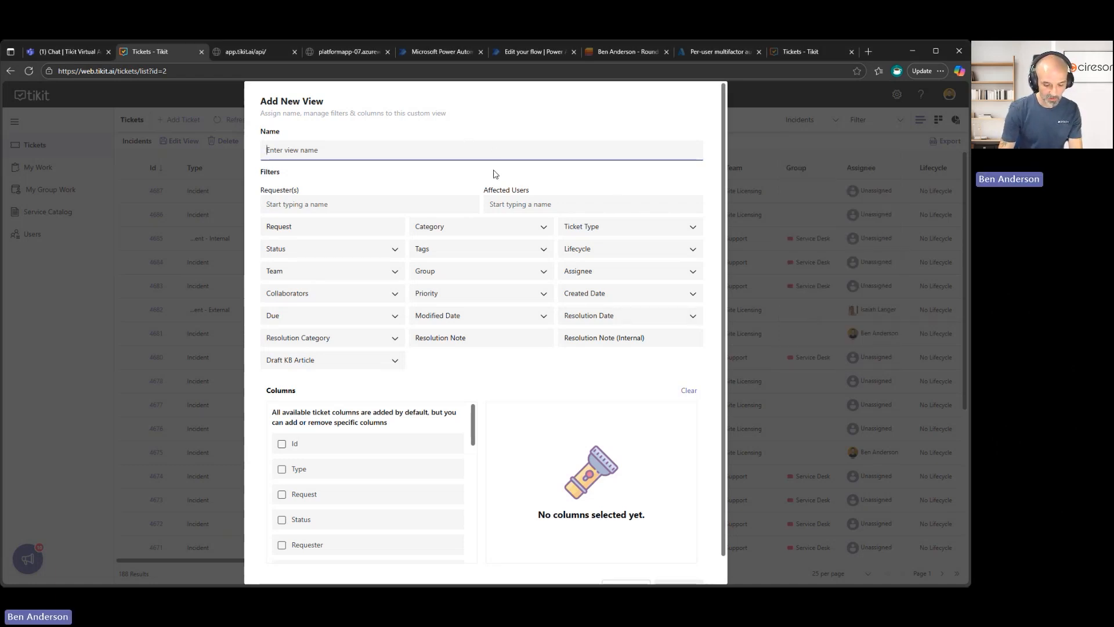
type("L")
key("BackSpace")
type("License")
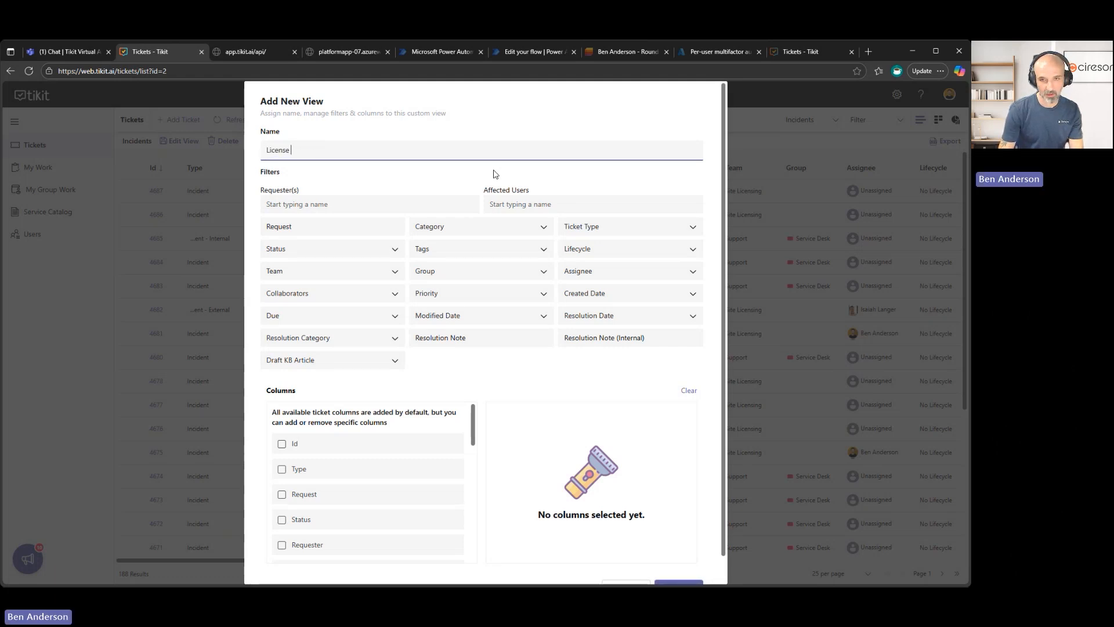
key("BackSpace")
key("BackSpace")
key("BackSpace")
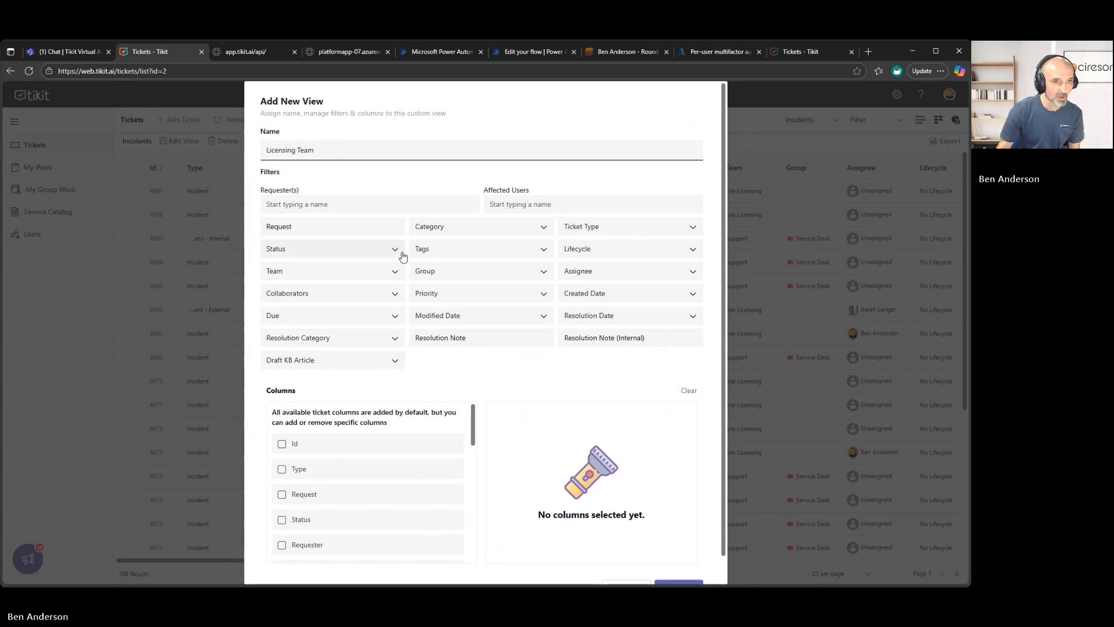
Filter the new view to the Site Licensing team and the Active, Pending and Pending Approval statuses.
left_click(394, 278)
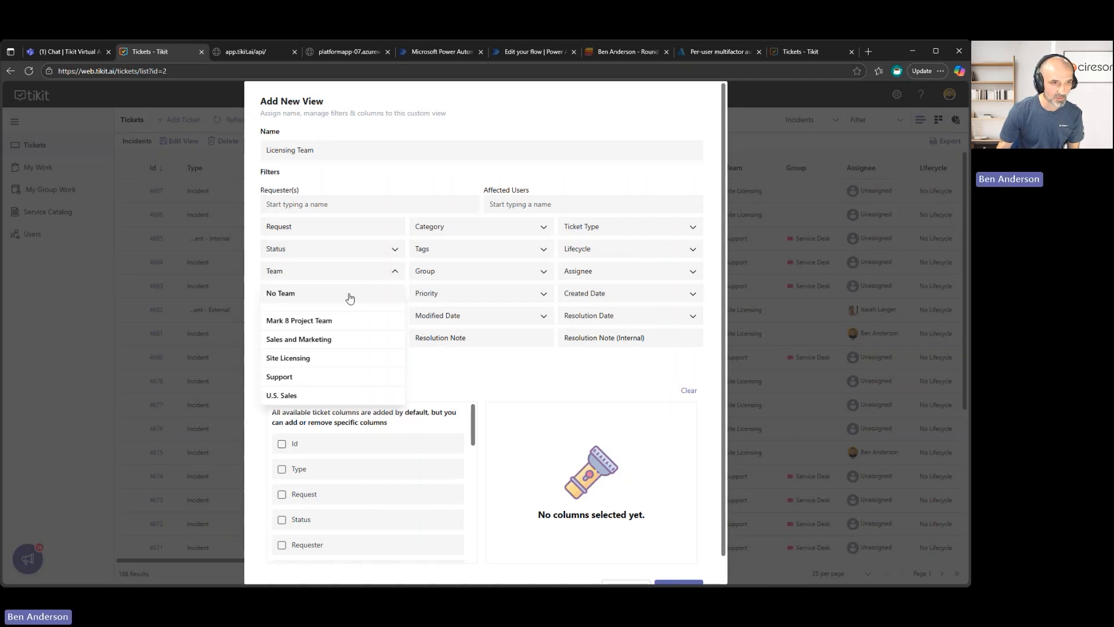
scroll(332, 364, "down", 1)
left_click(342, 332)
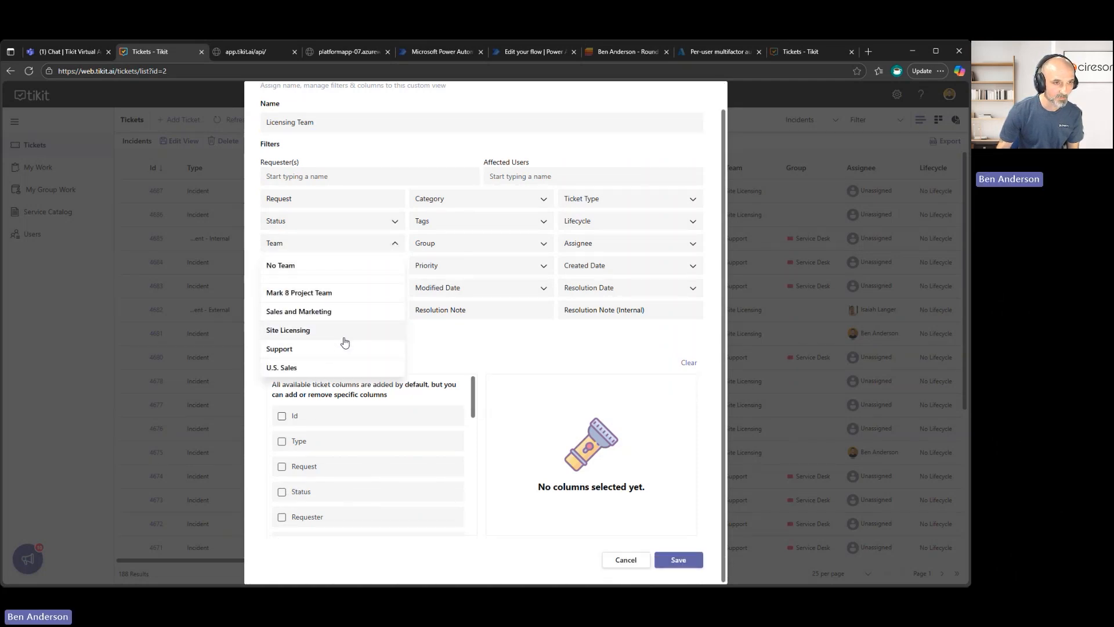
left_click(598, 358)
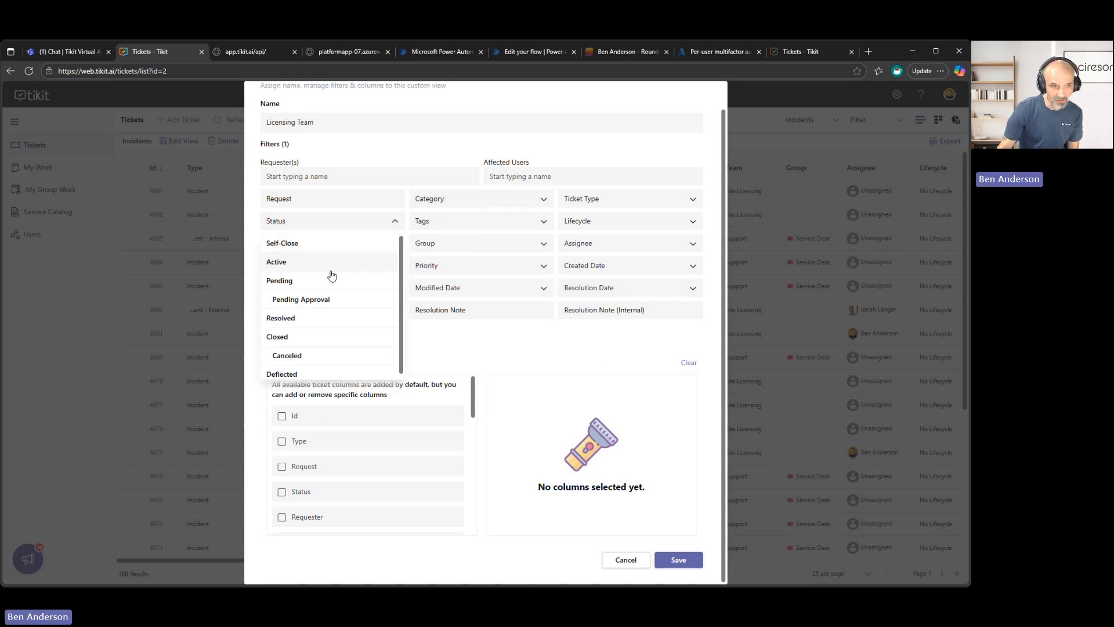
left_click(329, 263)
left_click(311, 281)
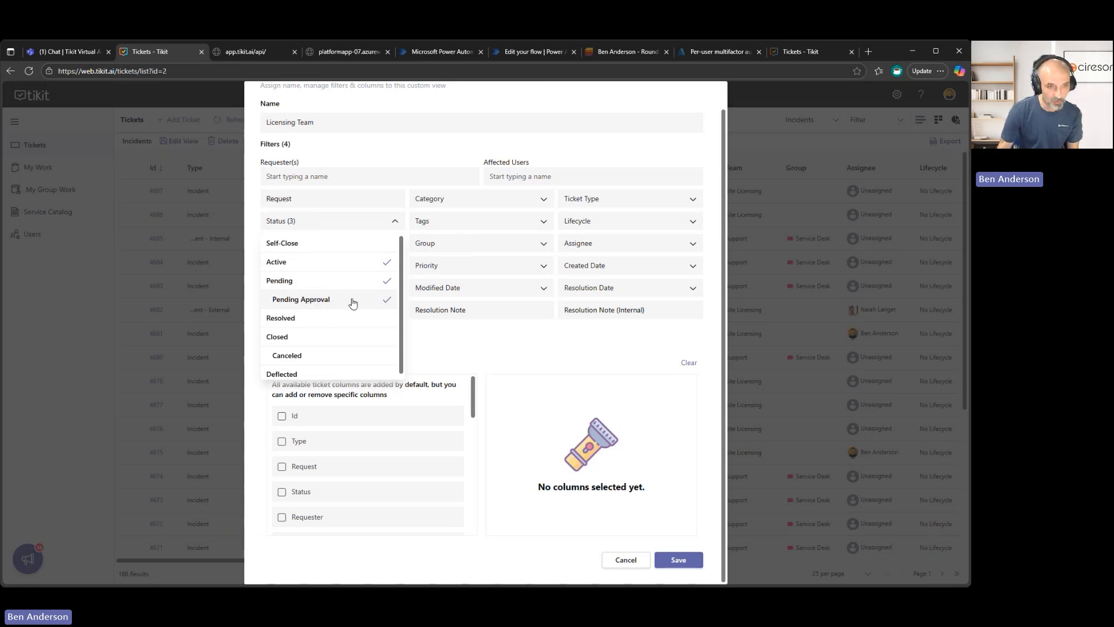
left_click(491, 349)
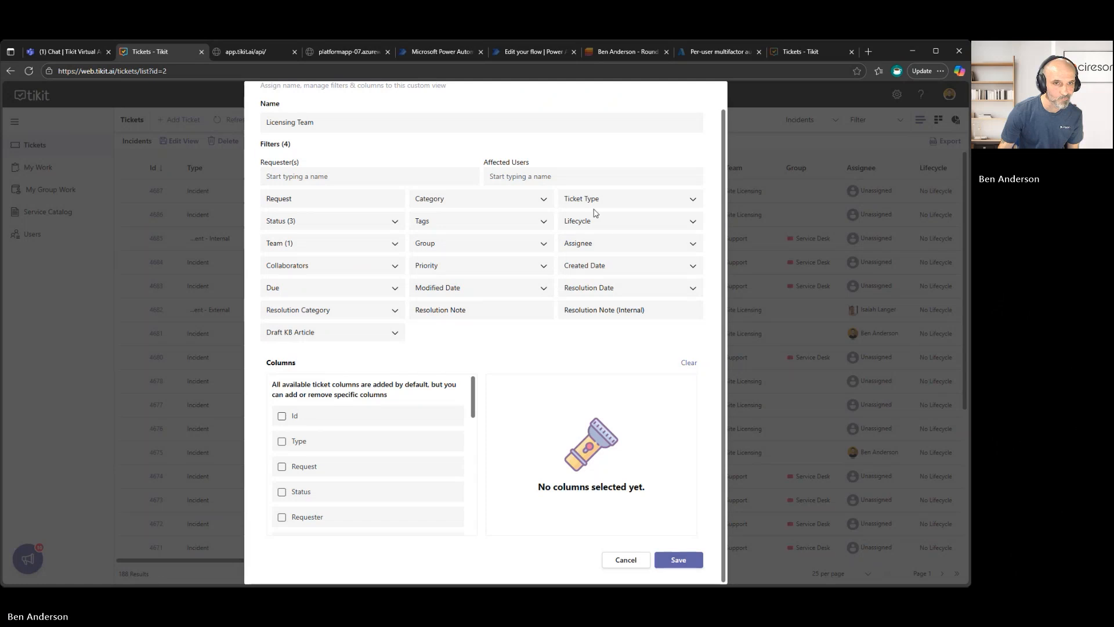
Filter the view to Incident, Incident - Internal and Incident - External ticket types and extend its name to Licensing Team - Incident.
left_click(598, 203)
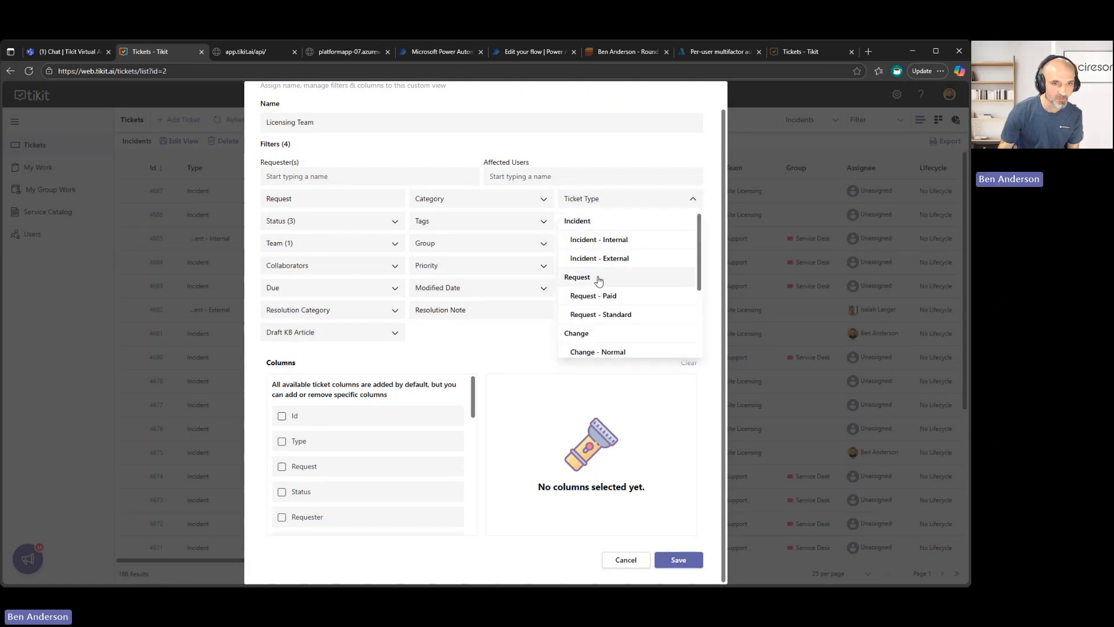
left_click(629, 242)
left_click(632, 259)
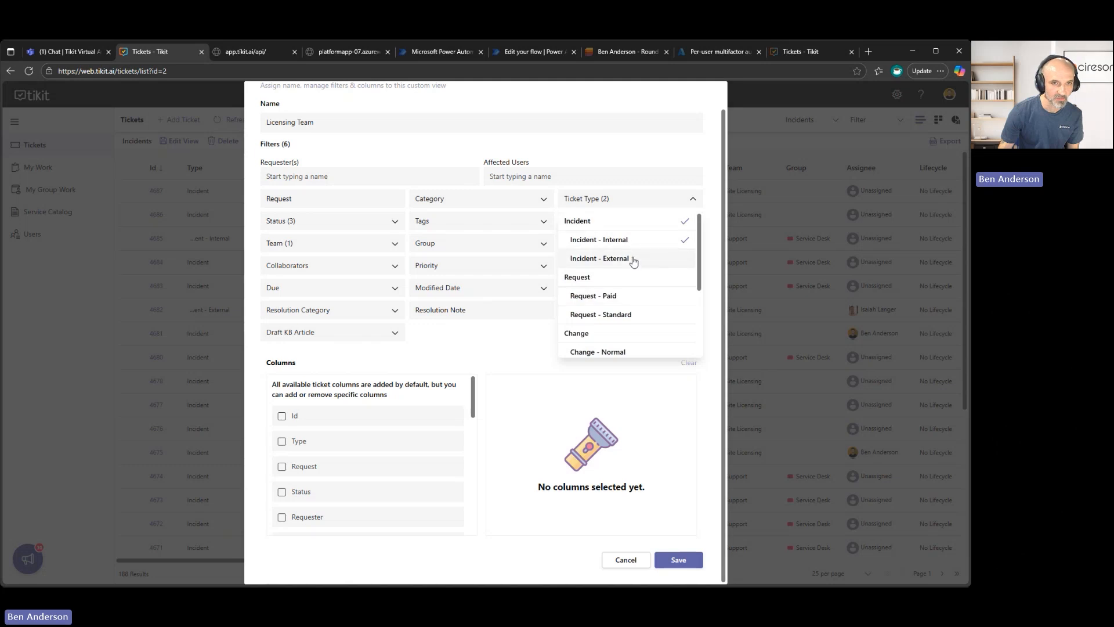
left_click(305, 122)
type("- Incident")
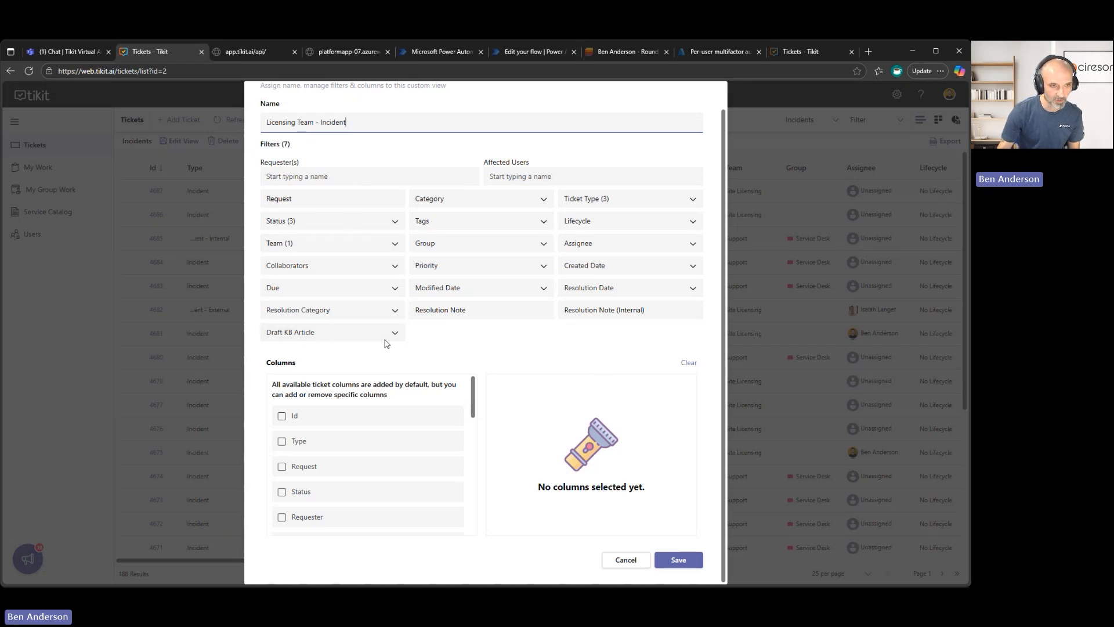
Add the Status, Id and Request columns to the new view, in that order.
left_click(282, 416)
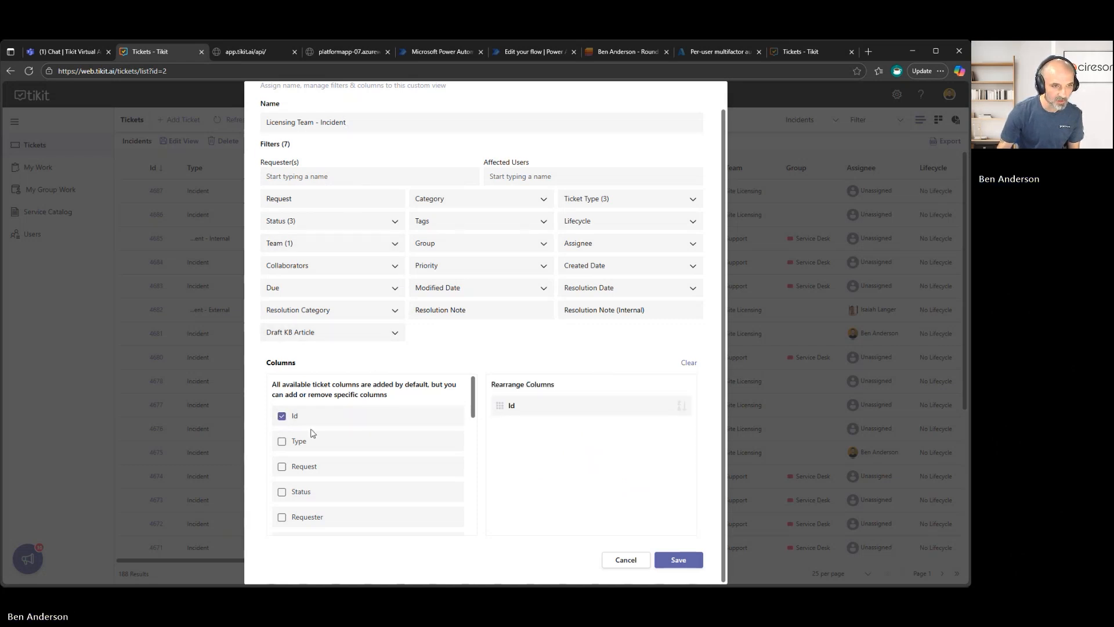
left_click(289, 418)
left_click(300, 498)
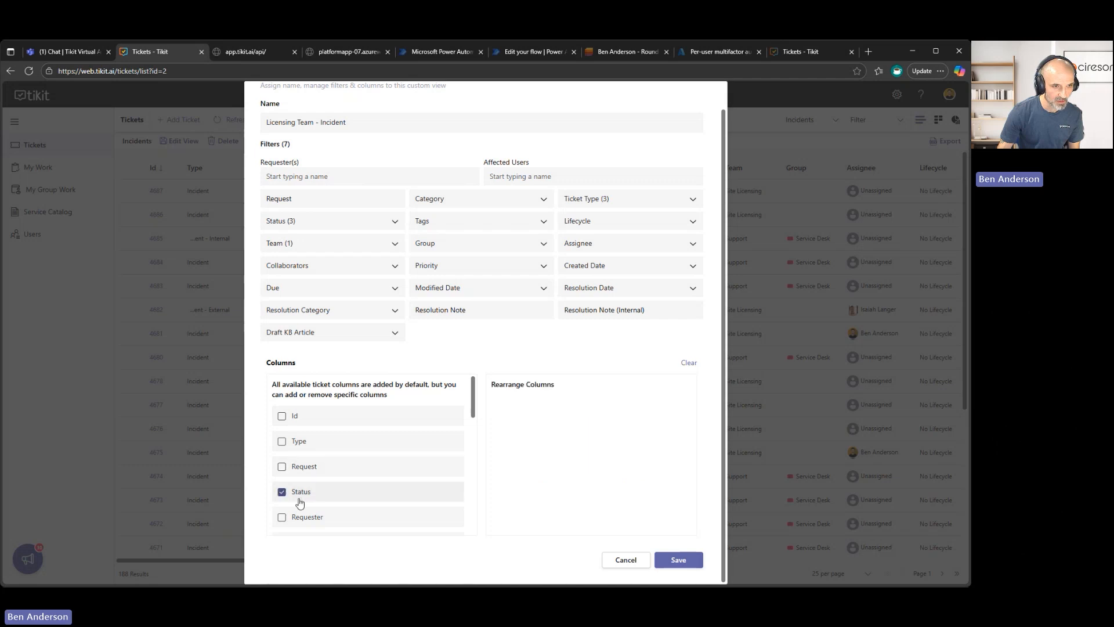
scroll(339, 465, "up", 1)
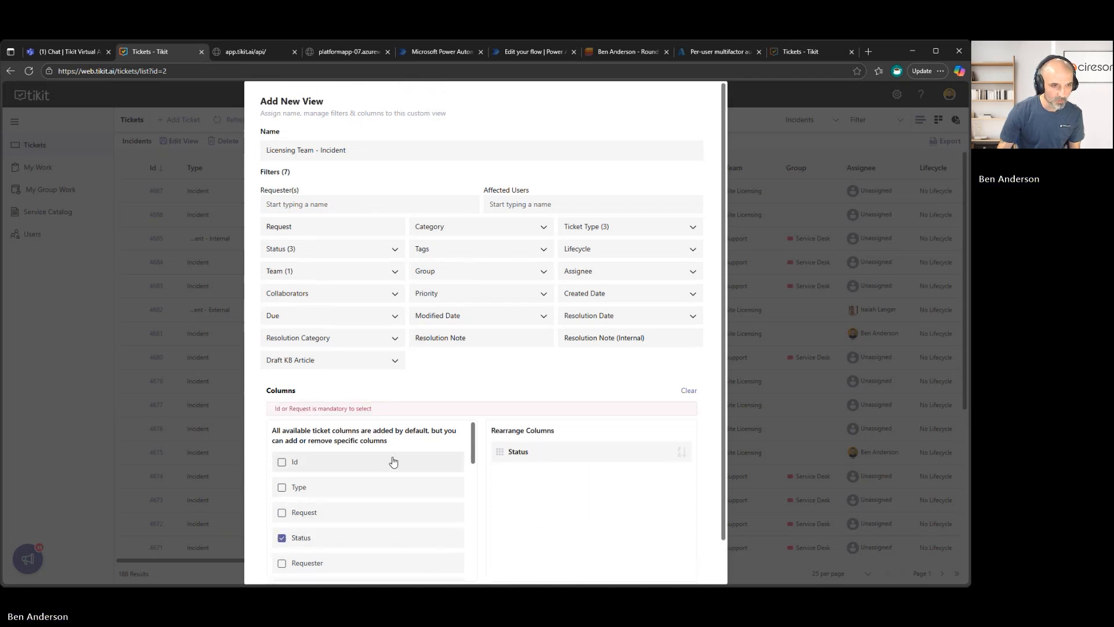
scroll(540, 522, "down", 1)
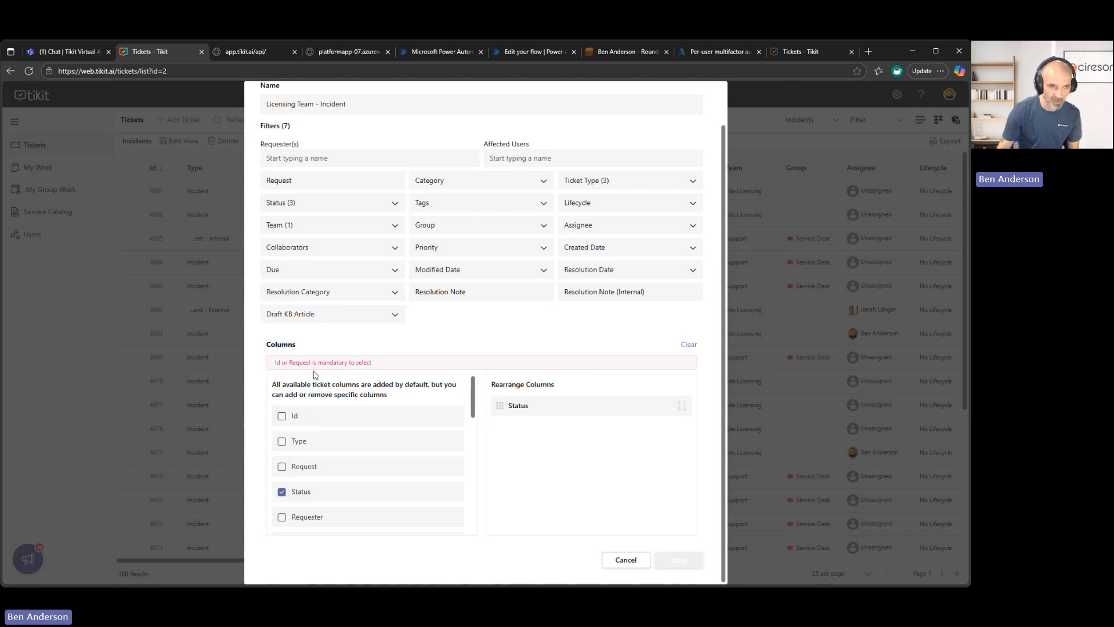
left_click(283, 417)
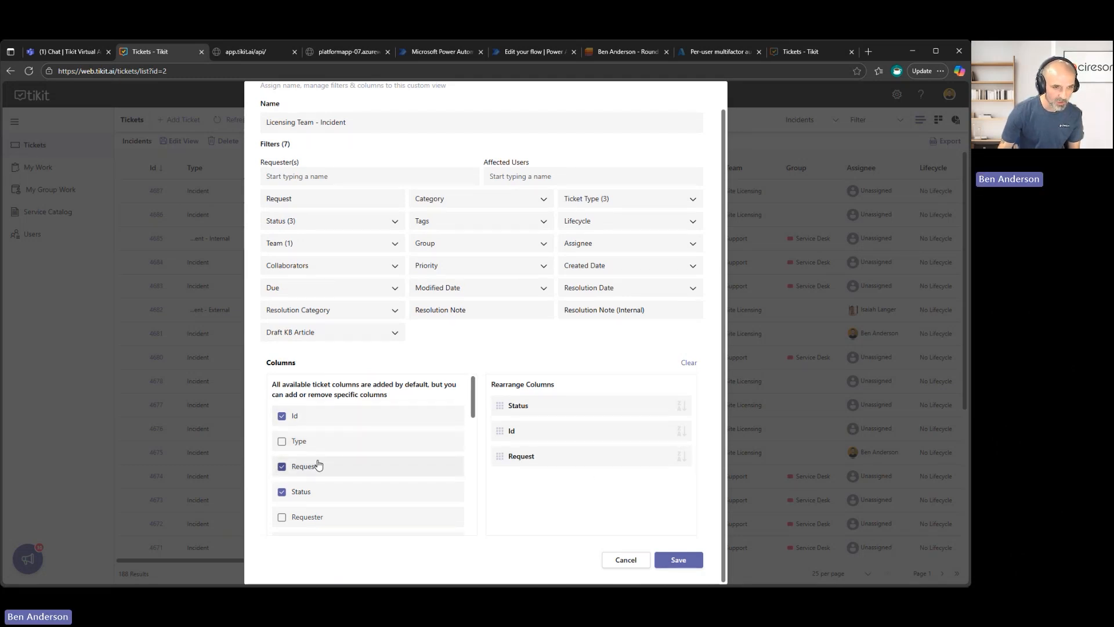
Add the Requester, Assignee and Group columns to the view and look through the remaining available columns.
scroll(318, 467, "down", 1)
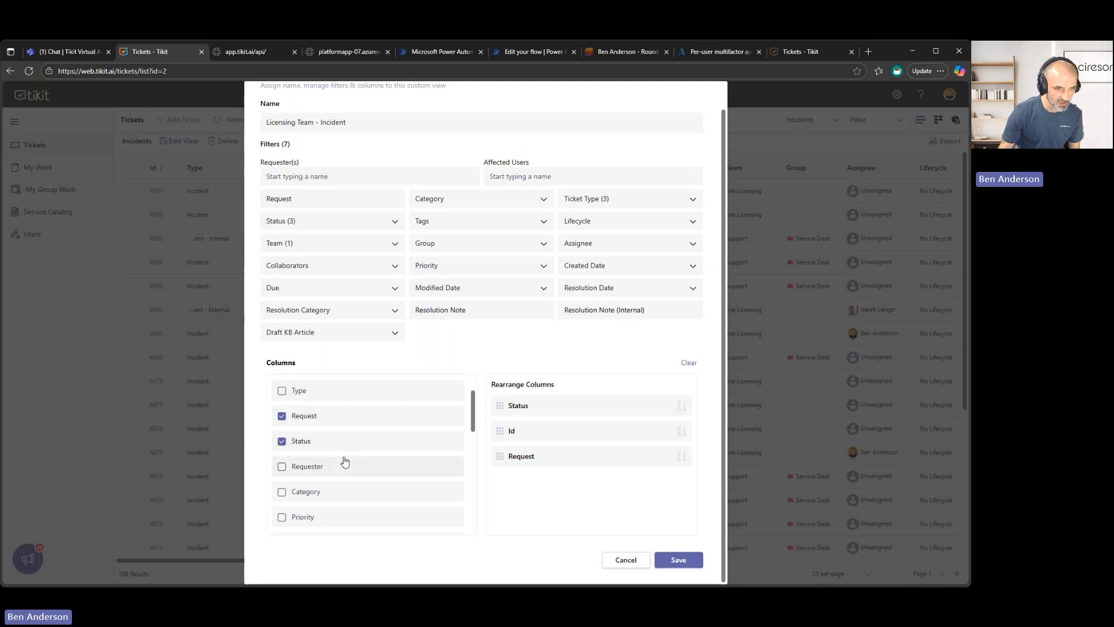
scroll(326, 486, "down", 1)
left_click(283, 418)
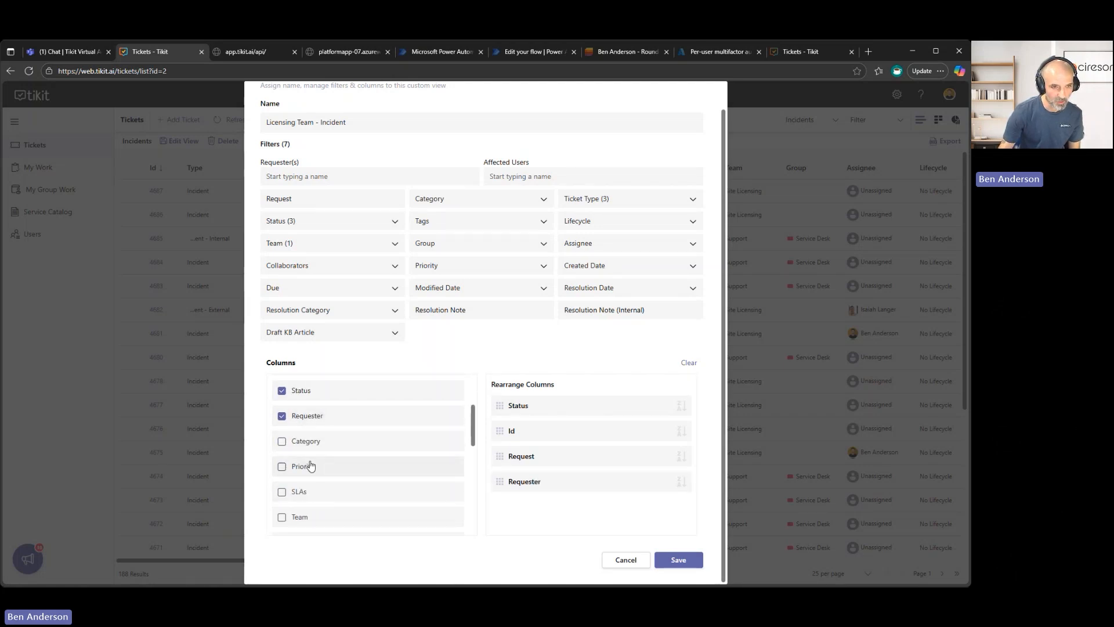
scroll(313, 473, "down", 1)
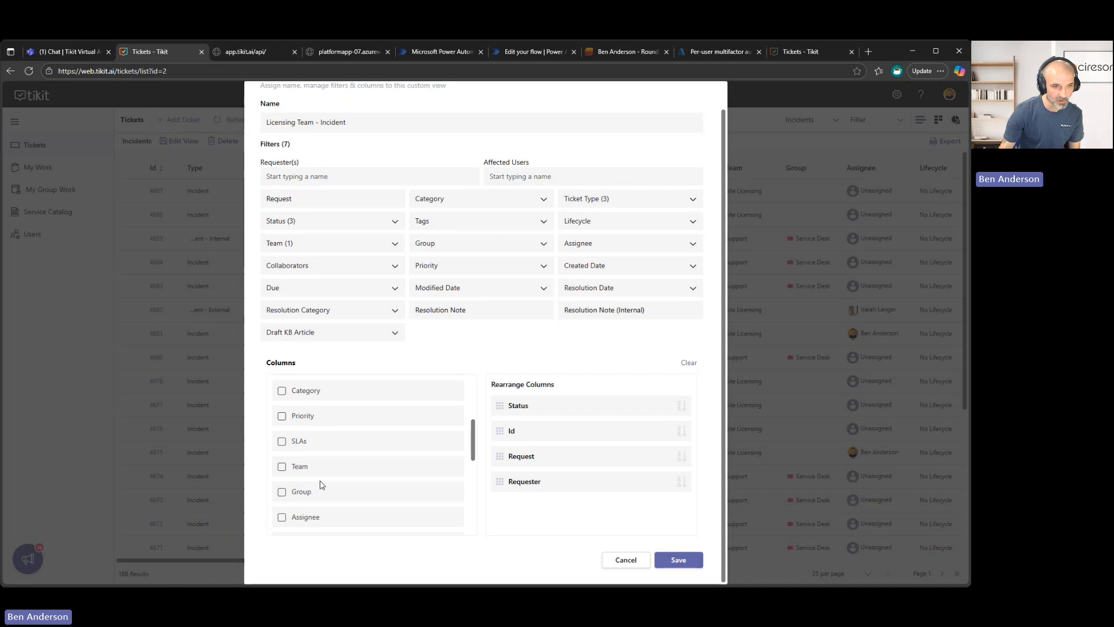
left_click(283, 518)
left_click(282, 493)
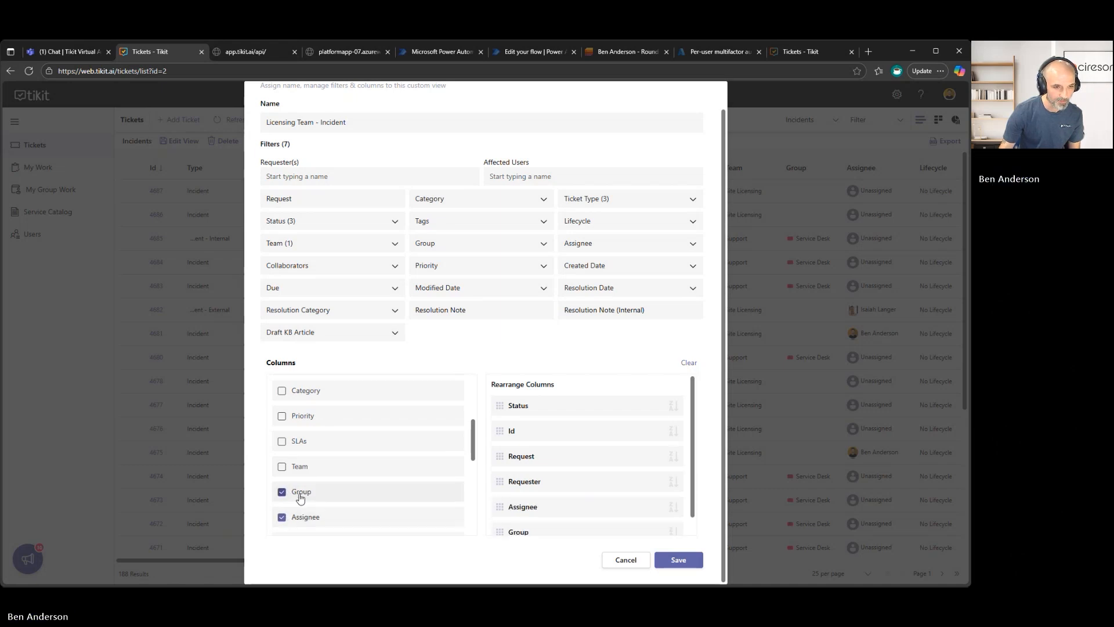
scroll(358, 488, "down", 1)
scroll(358, 488, "down", 2)
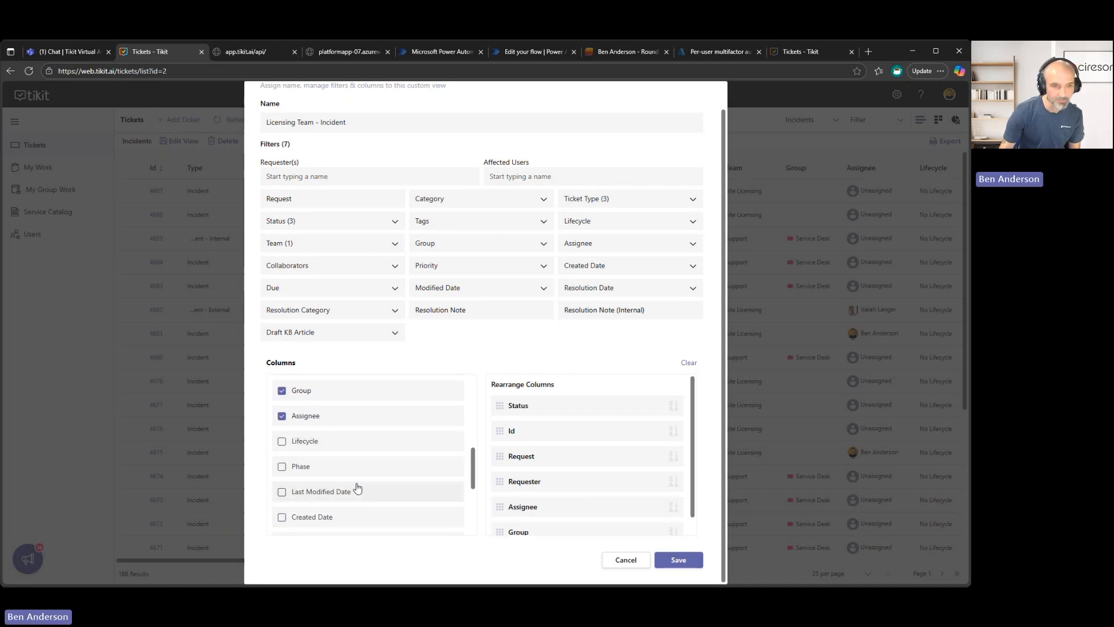
Save the Licensing Team - Incident view and check for it in the list of custom views.
left_click(686, 562)
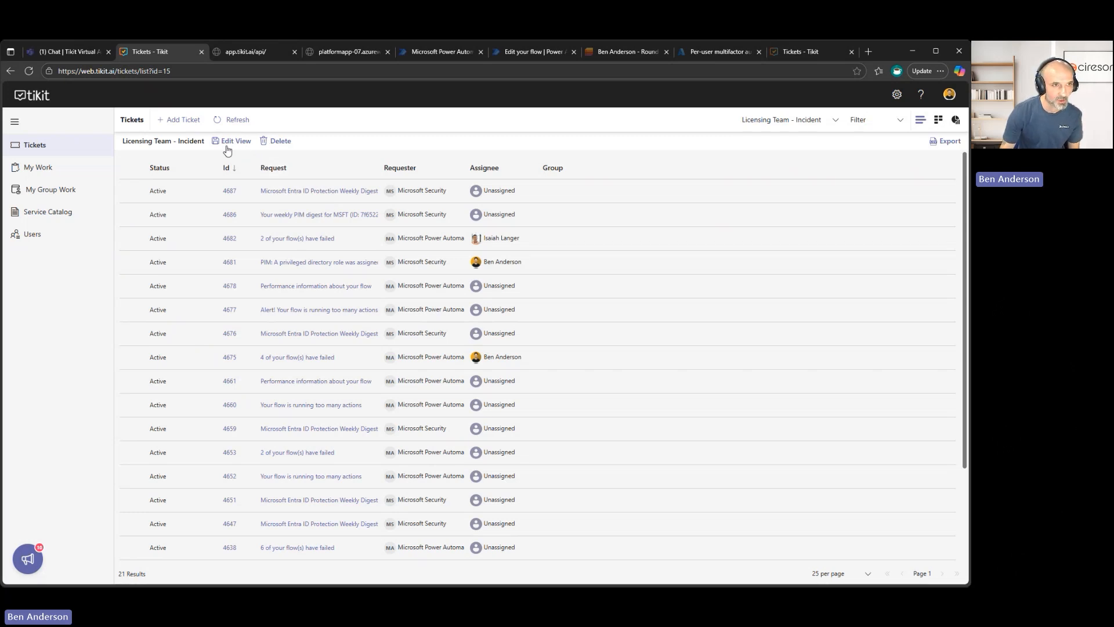
left_click(808, 119)
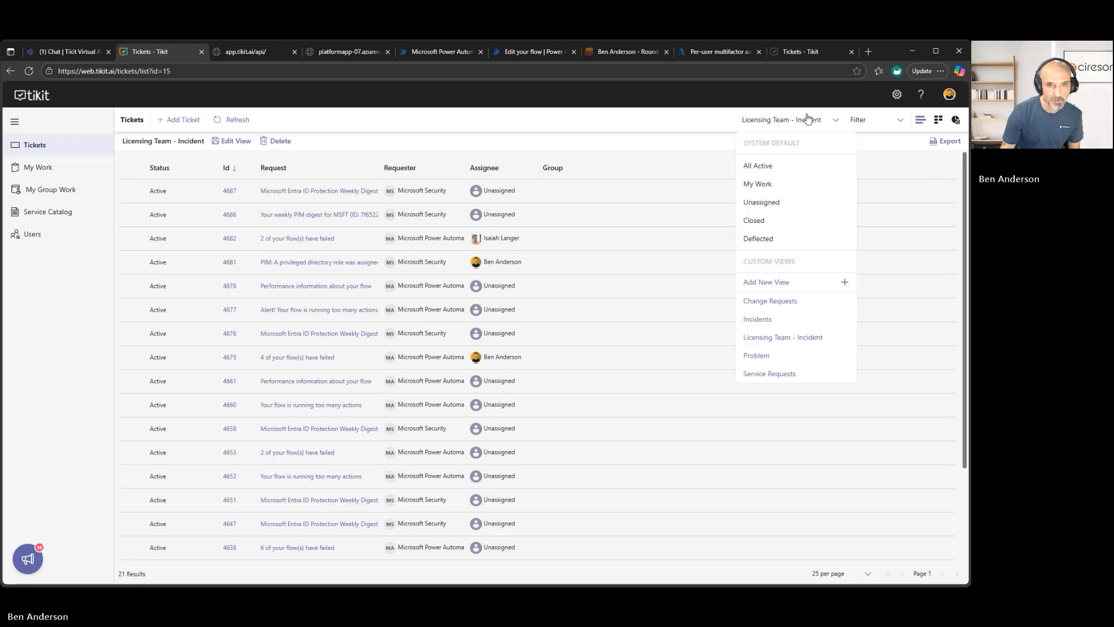
left_click(646, 131)
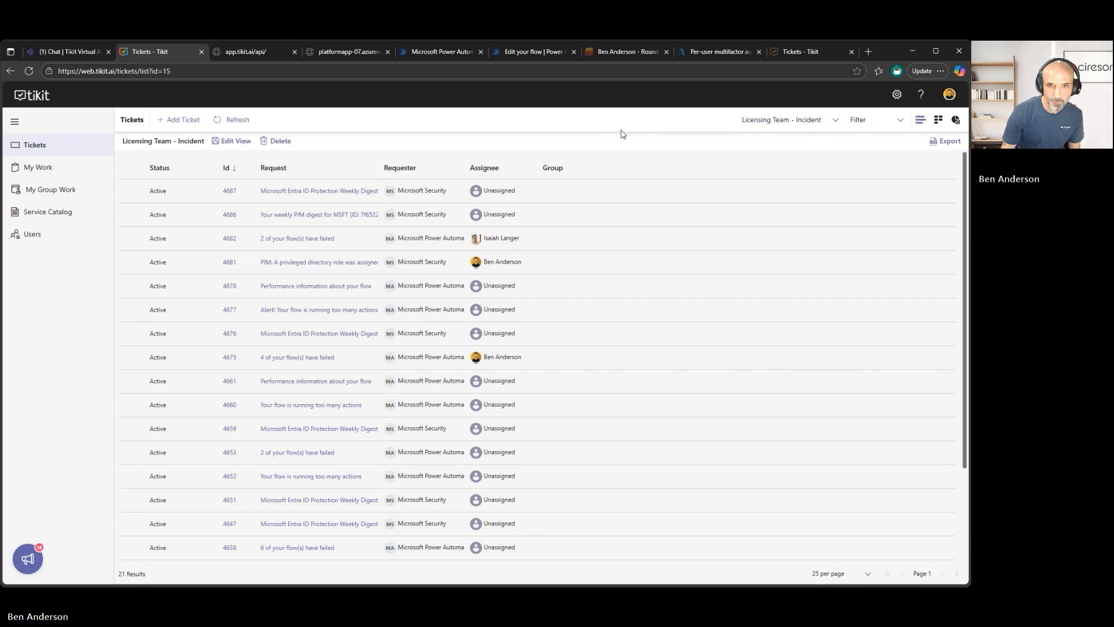
Start another new custom ticket view and name it Lifecycle.
left_click(749, 119)
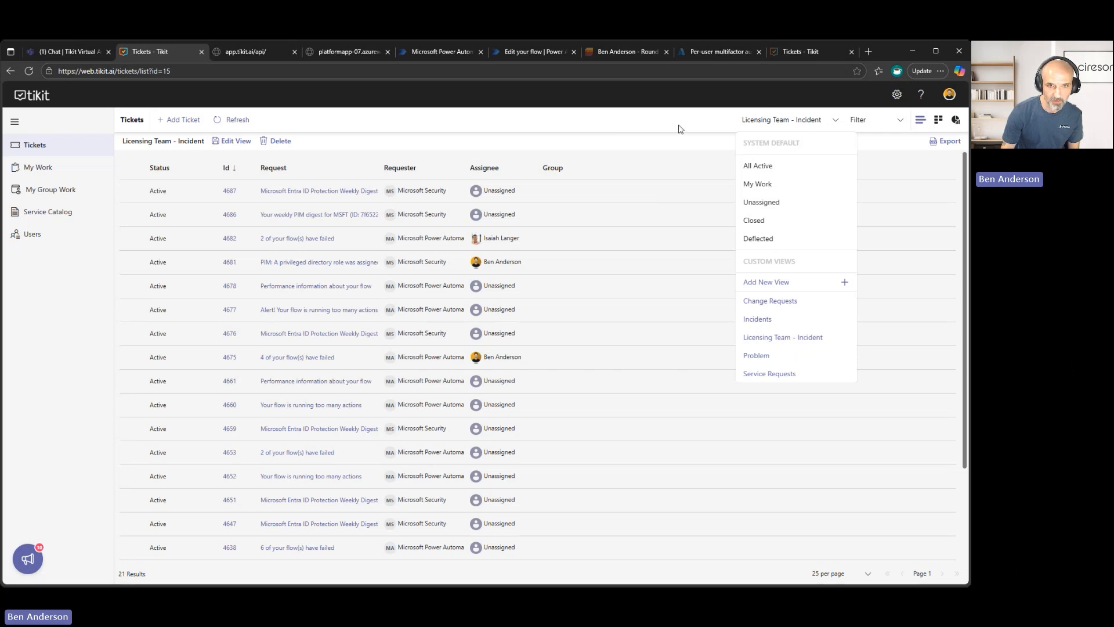
left_click(788, 282)
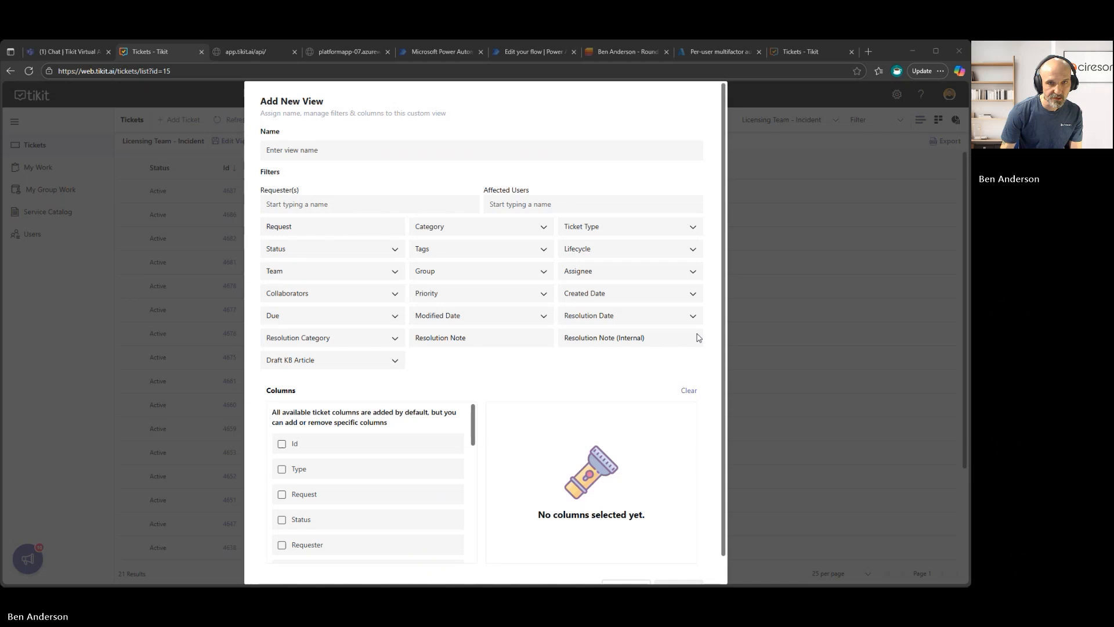
left_click(406, 170)
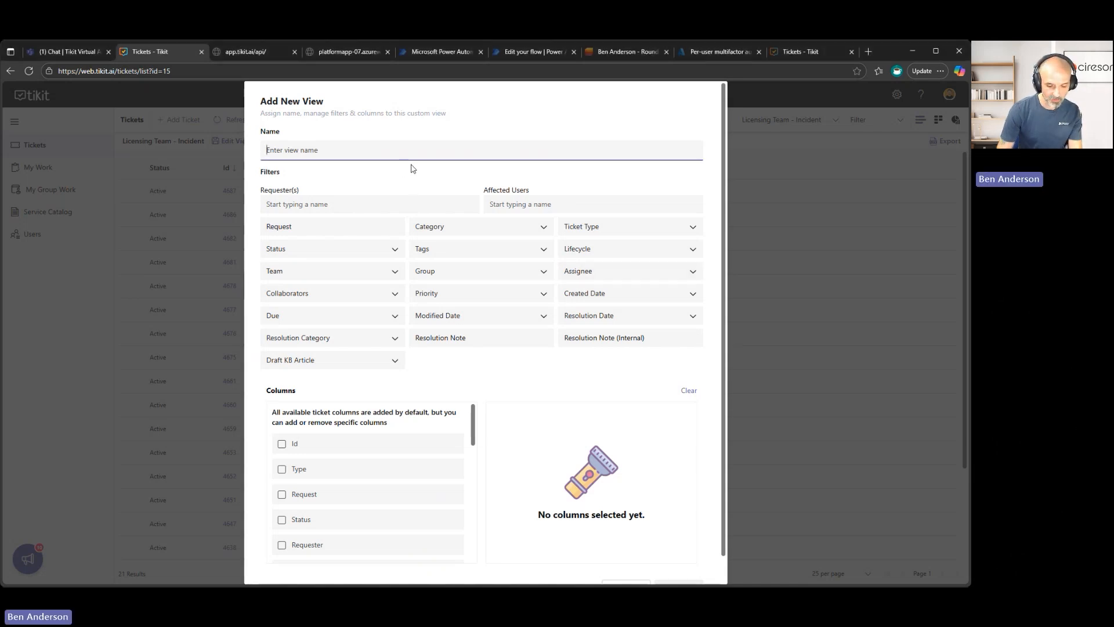
key("alt+Tab")
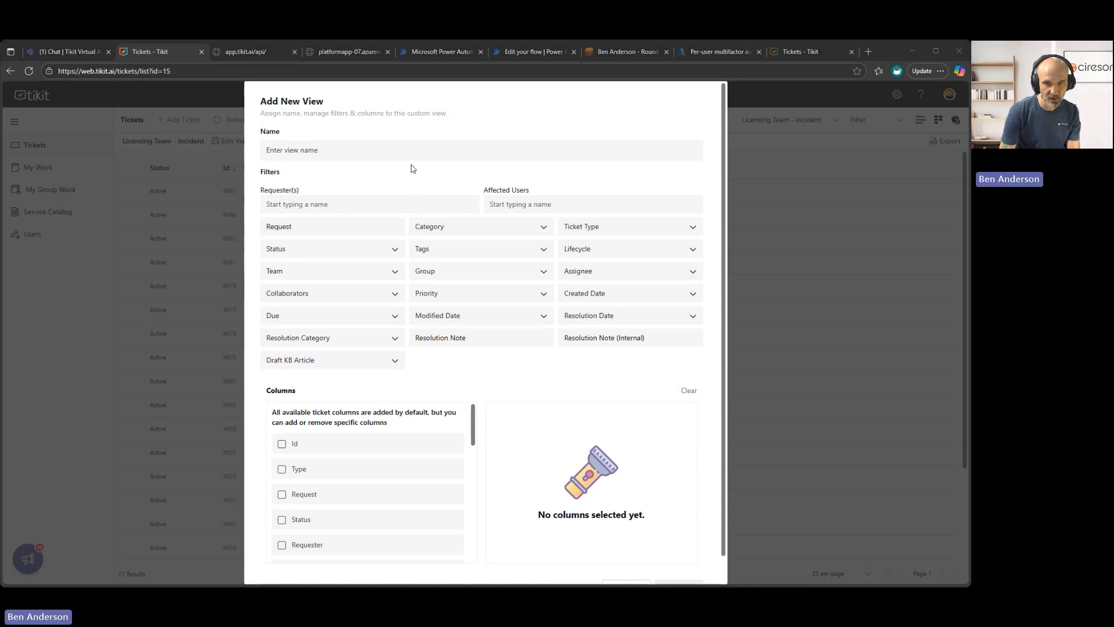
left_click(411, 168)
type("Li")
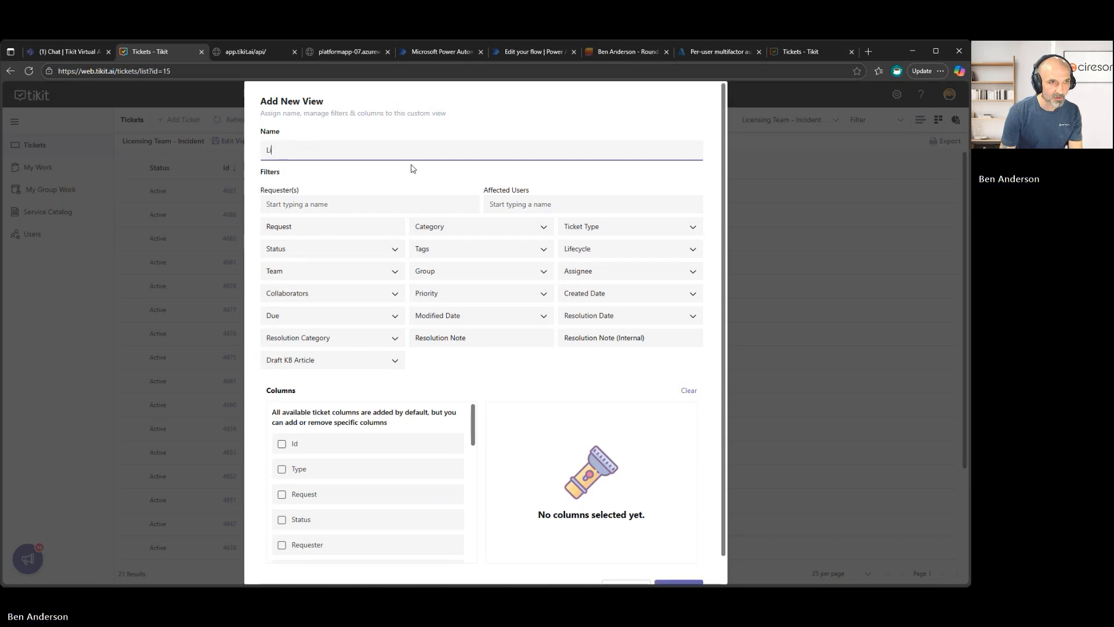
type("fecycle")
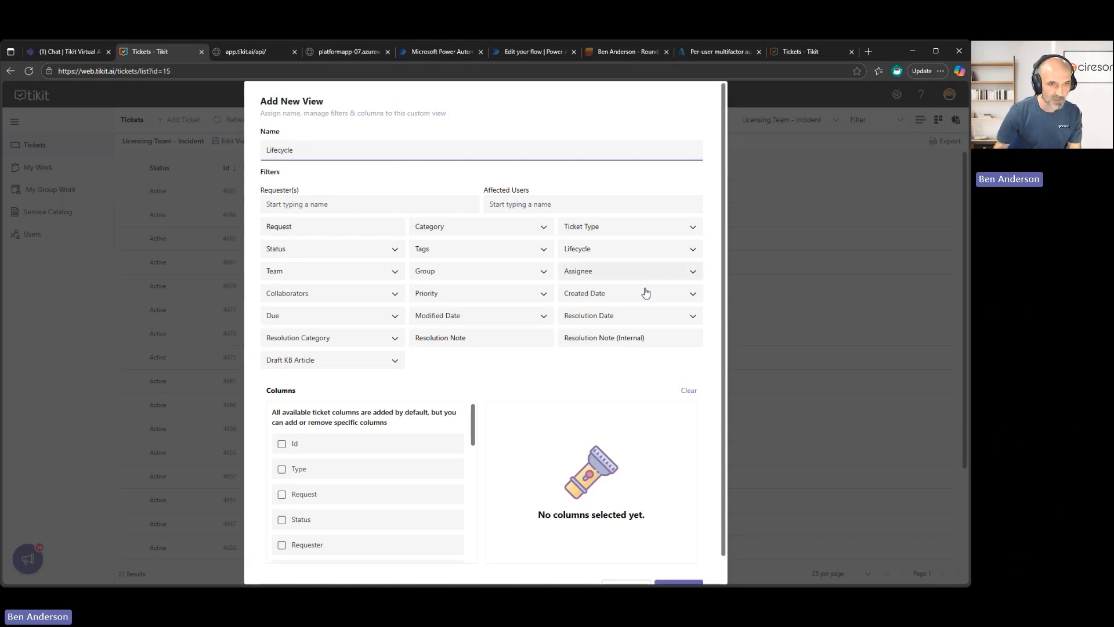
Filter the Lifecycle view to tickets with the Purchase Request lifecycle and look over the other lifecycle options.
left_click(651, 249)
left_click(638, 308)
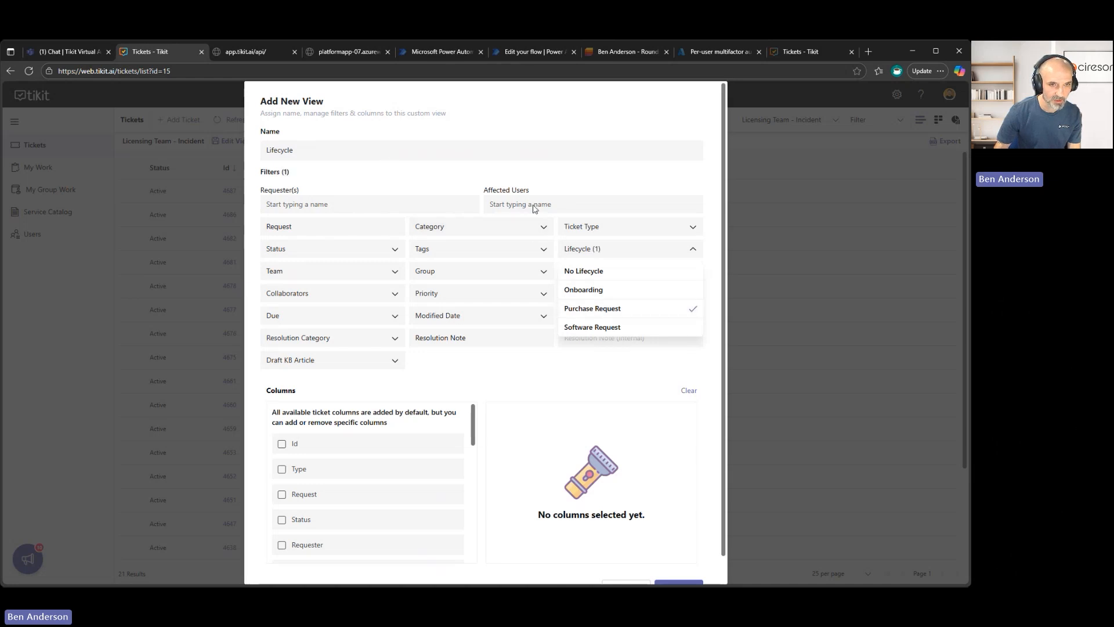
left_click(351, 147)
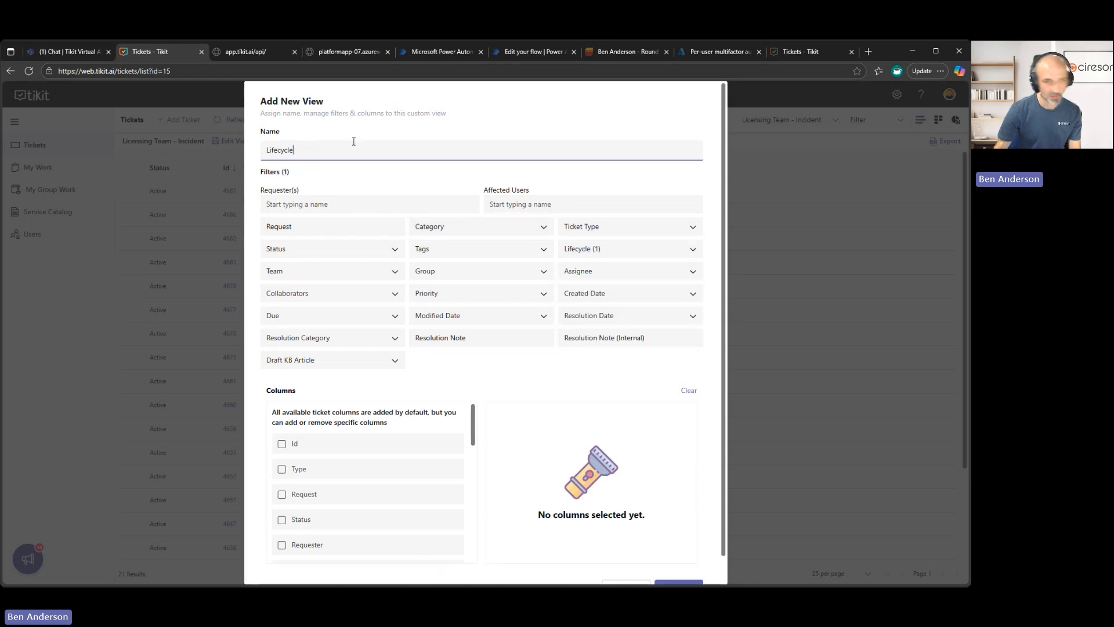
left_click(635, 261)
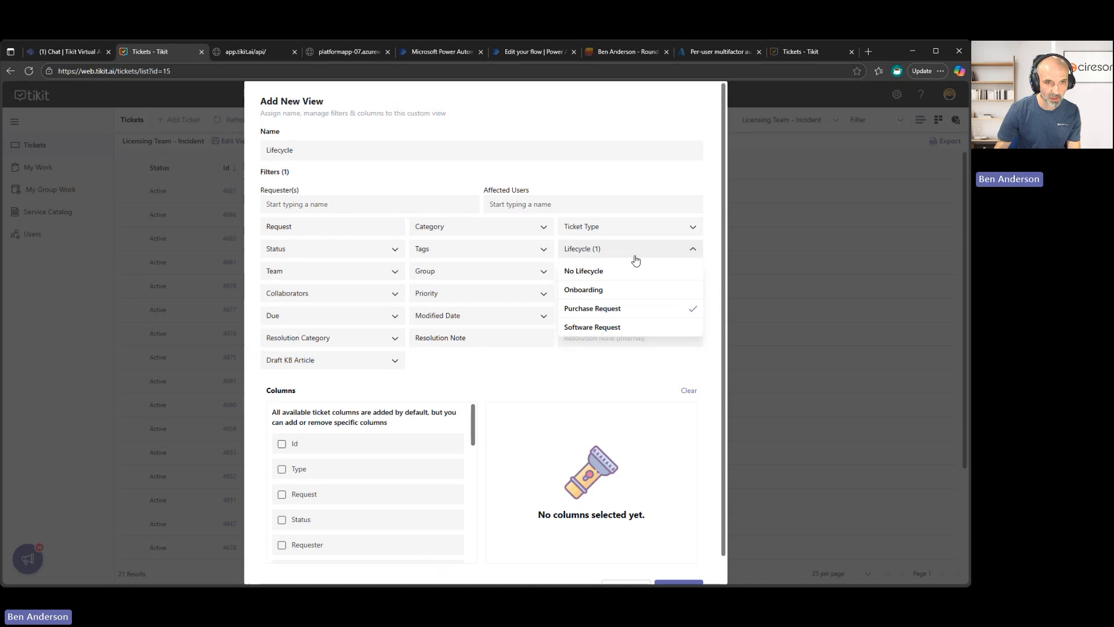
Look through the available Category filter options for the new view, including the Networking and Hardware subcategories.
left_click(567, 179)
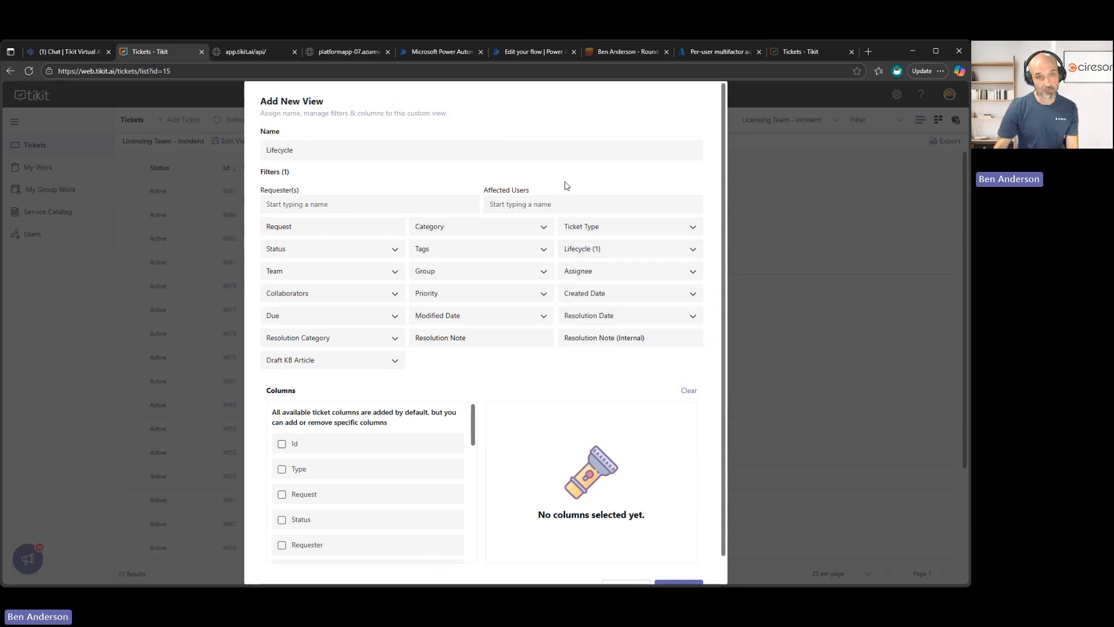
left_click(543, 228)
scroll(531, 303, "down", 3)
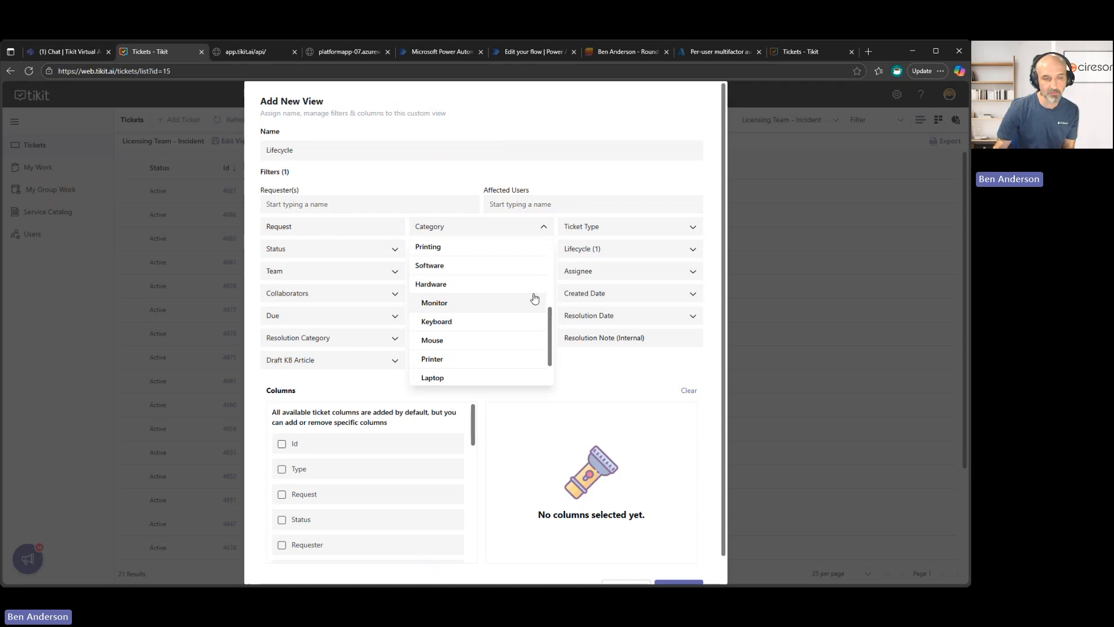
scroll(535, 298, "up", 5)
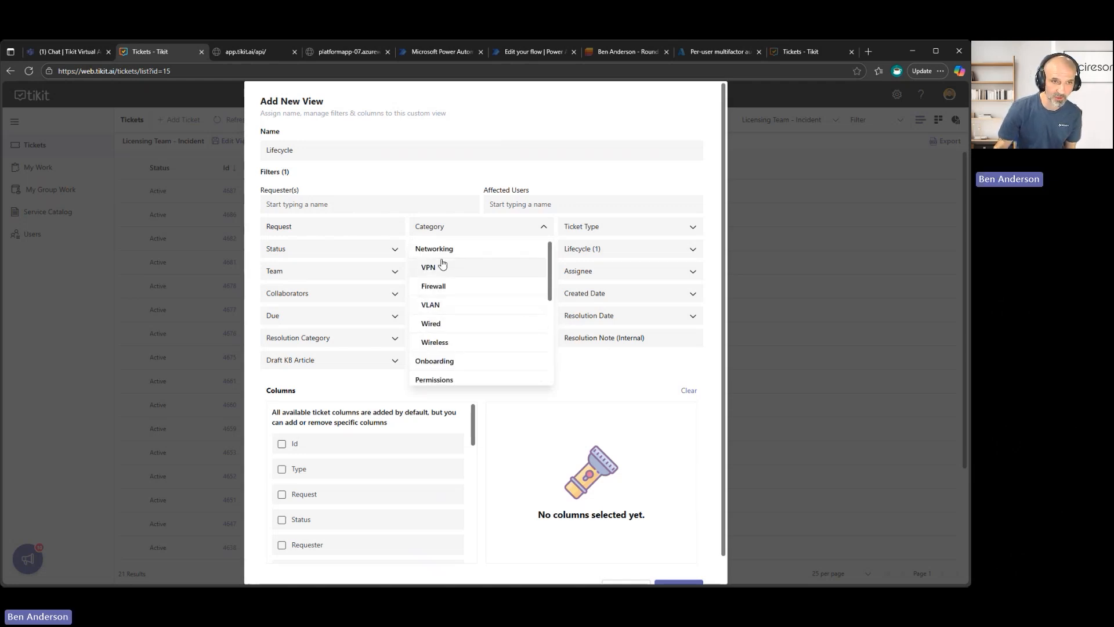
left_click(592, 367)
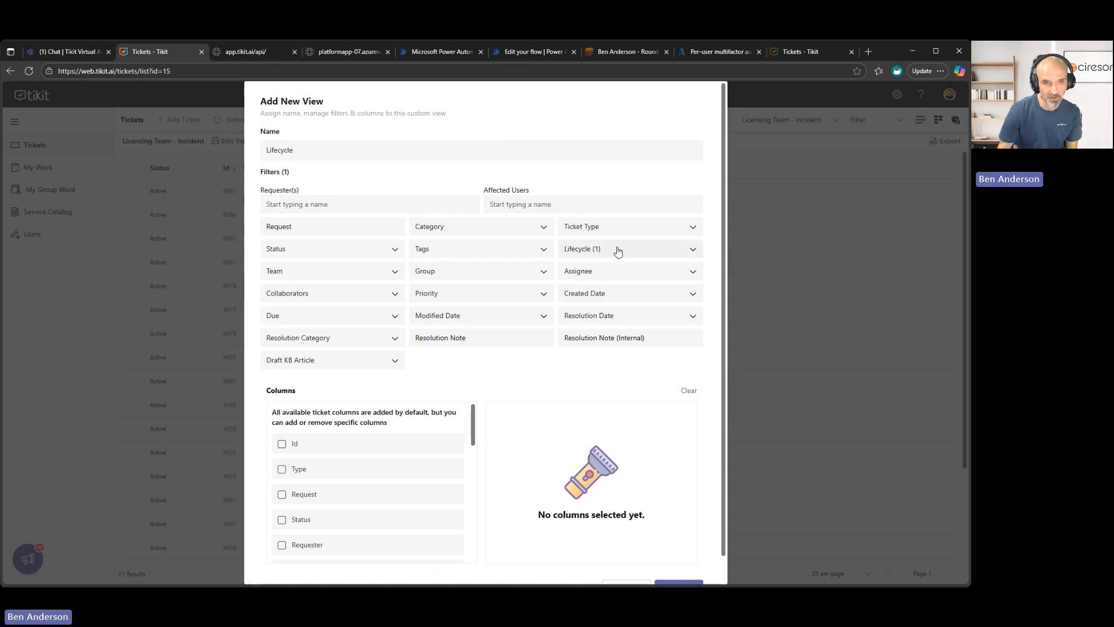
Recheck the selected lifecycle filter and rename the new view as Purchase Request via Lifecycle.
left_click(618, 251)
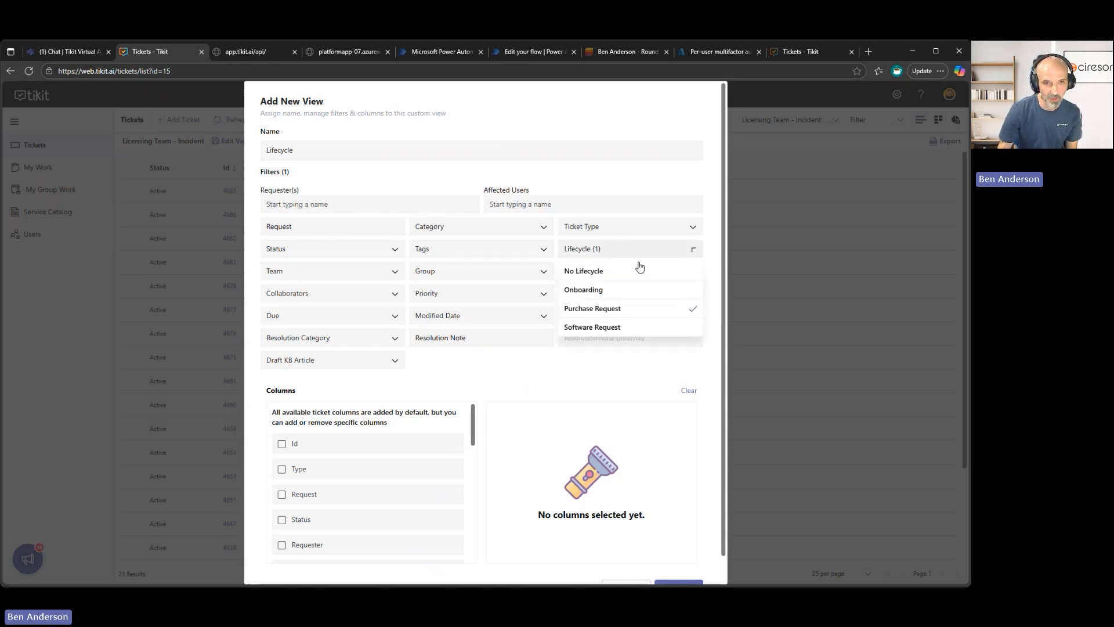
left_click(389, 149)
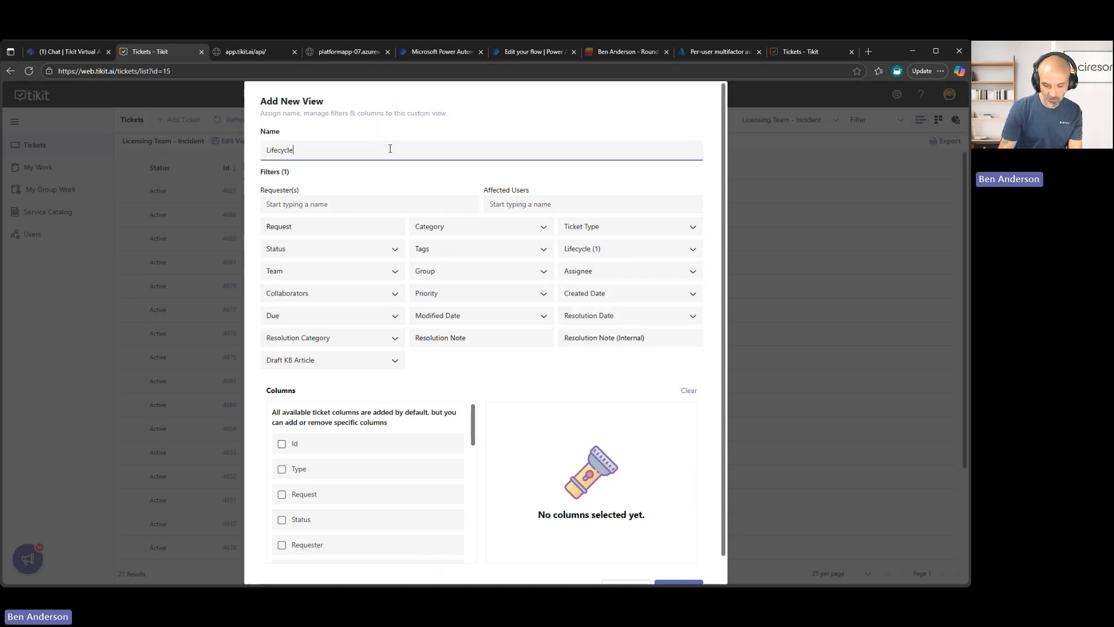
key("ctrl+a")
type("Purc")
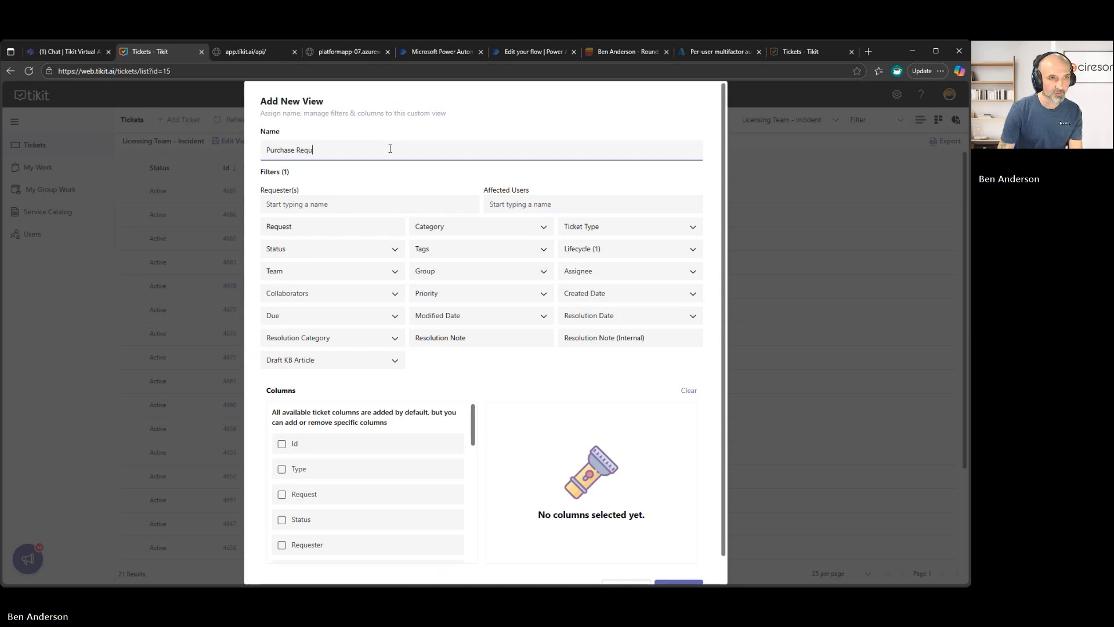
type("hase Request via Lifecycle")
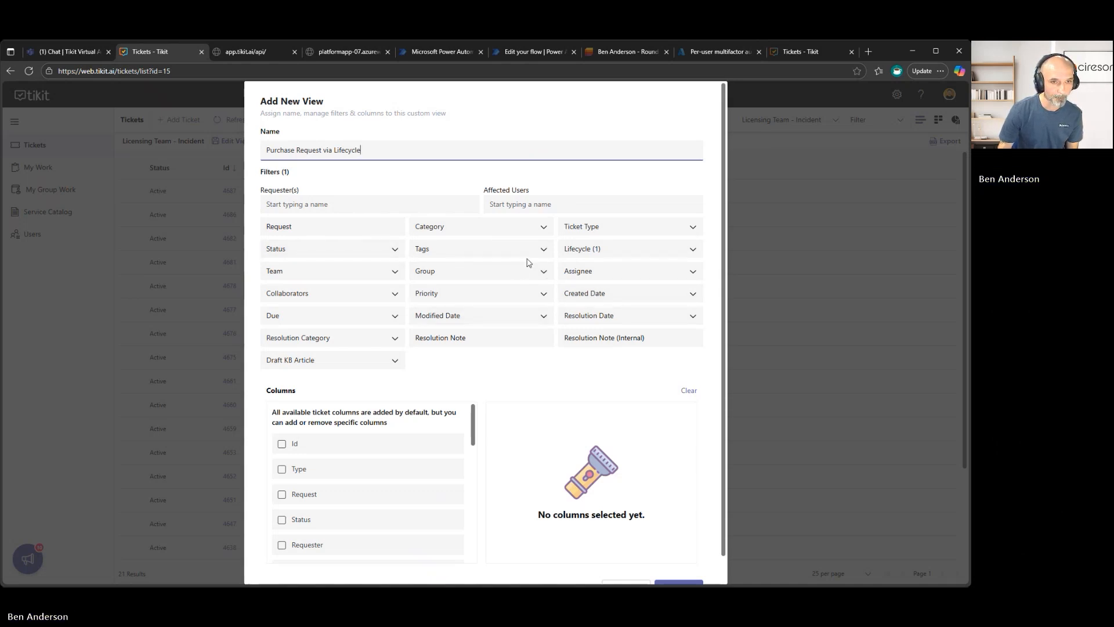
Look over the Status filter options and the Resolution Note text filter without applying either.
left_click(381, 250)
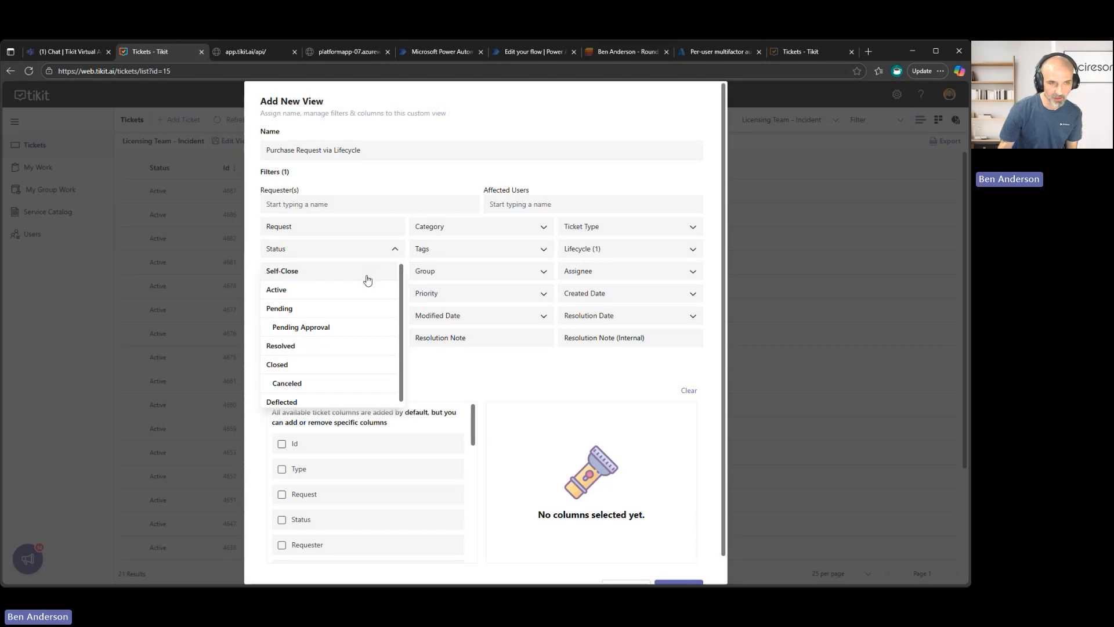
left_click(464, 371)
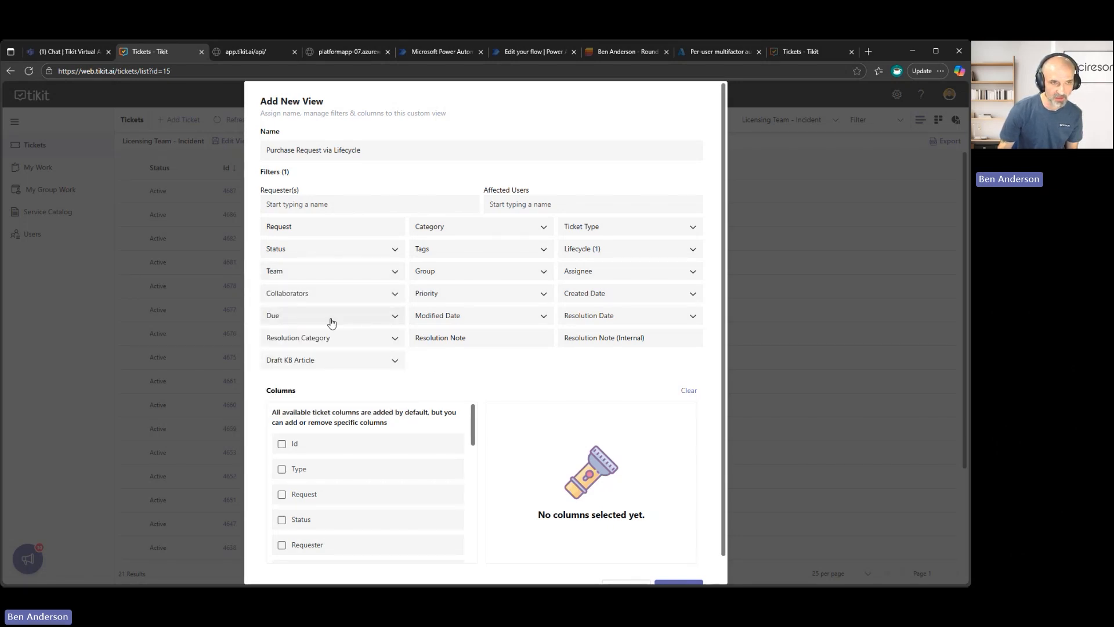
left_click(491, 341)
left_click(494, 363)
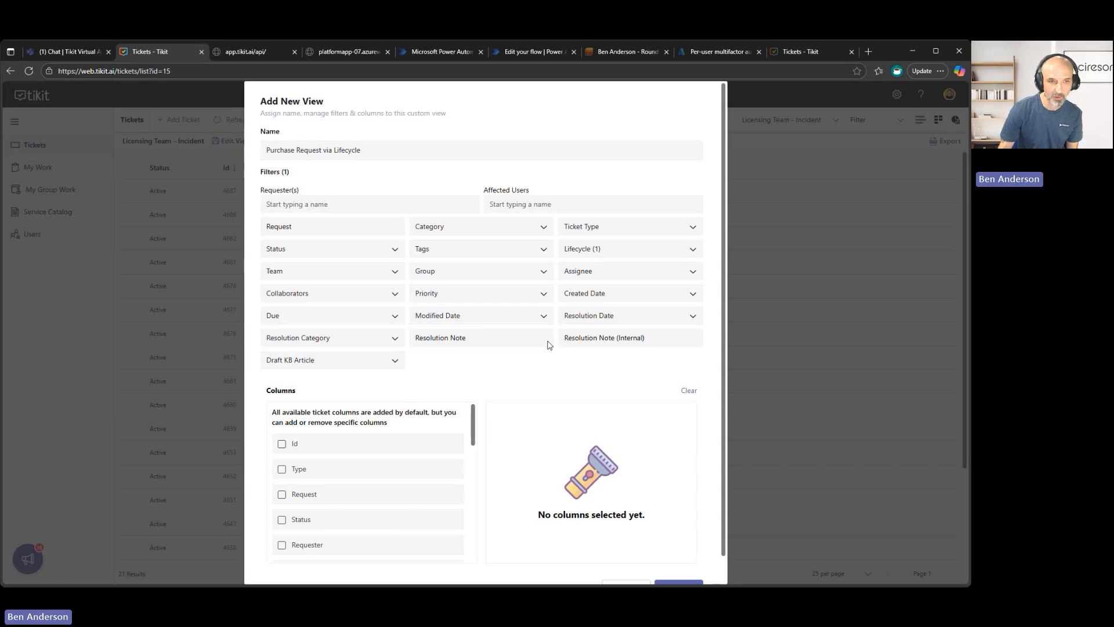
left_click(505, 343)
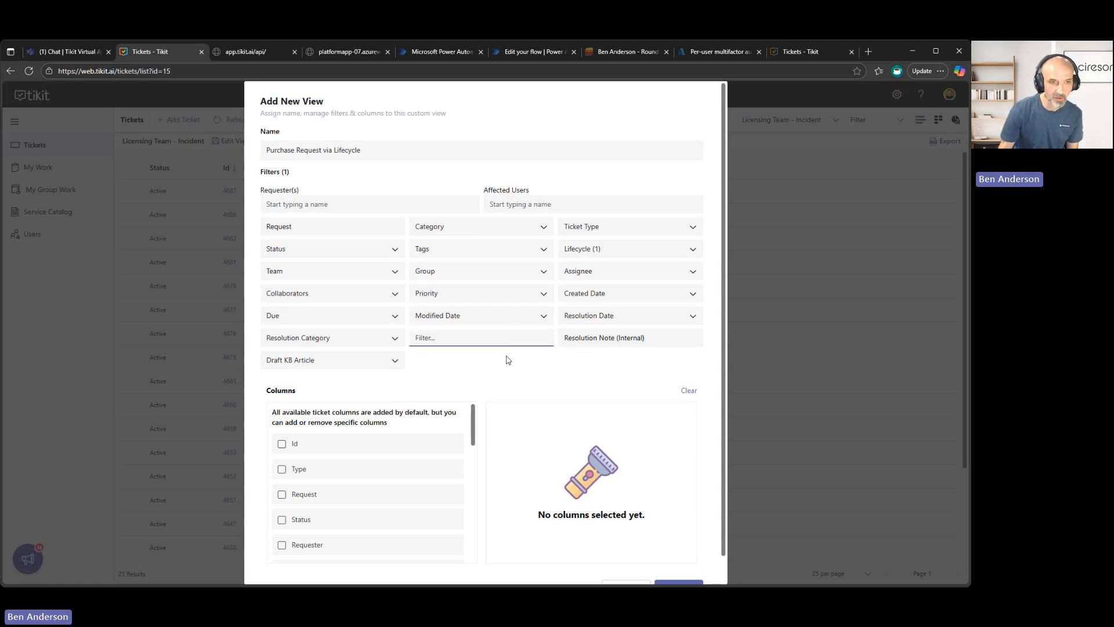
left_click(490, 364)
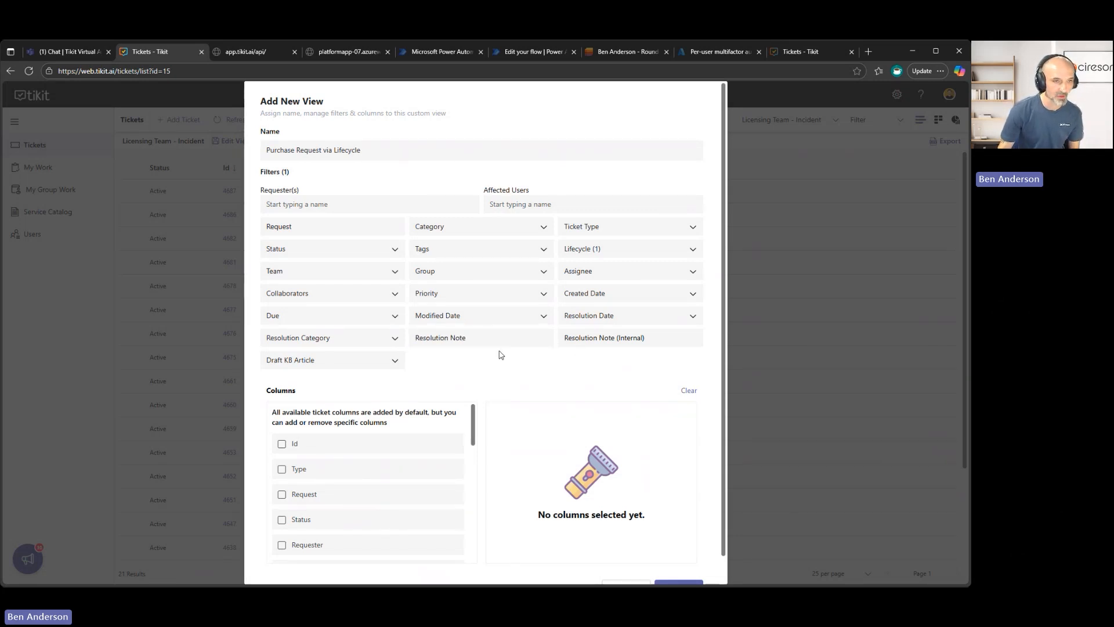
Try to set January 1, 2025 as the date in the view's Created Date filter.
left_click(693, 295)
left_click(649, 387)
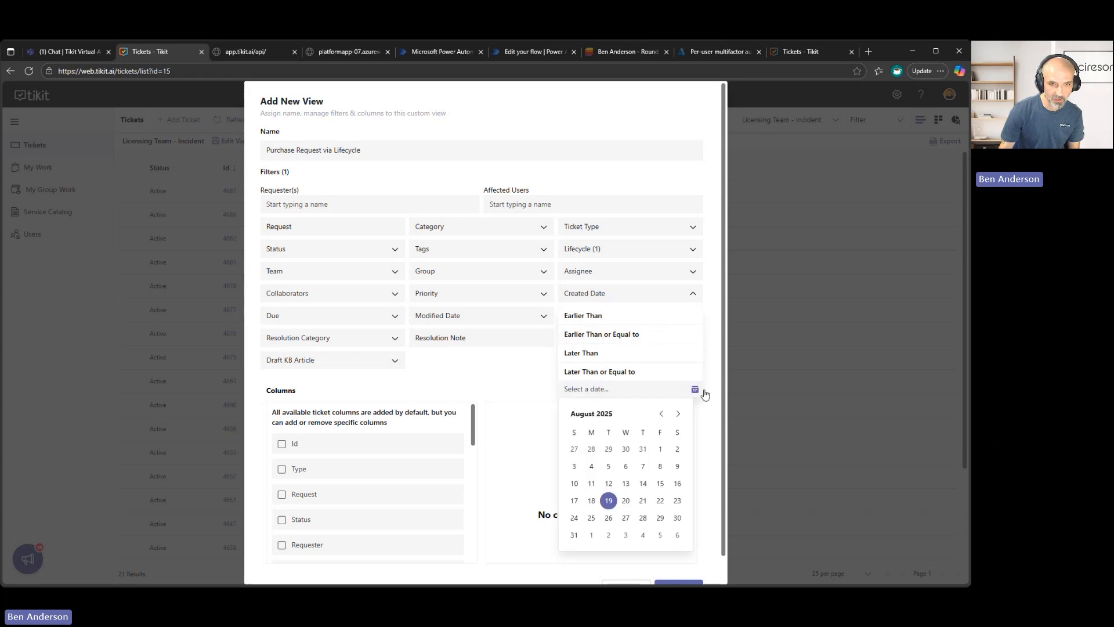
left_click(661, 413)
left_click(661, 414)
left_click(661, 415)
left_click(661, 415)
left_click(661, 415)
left_click(659, 415)
left_click(659, 415)
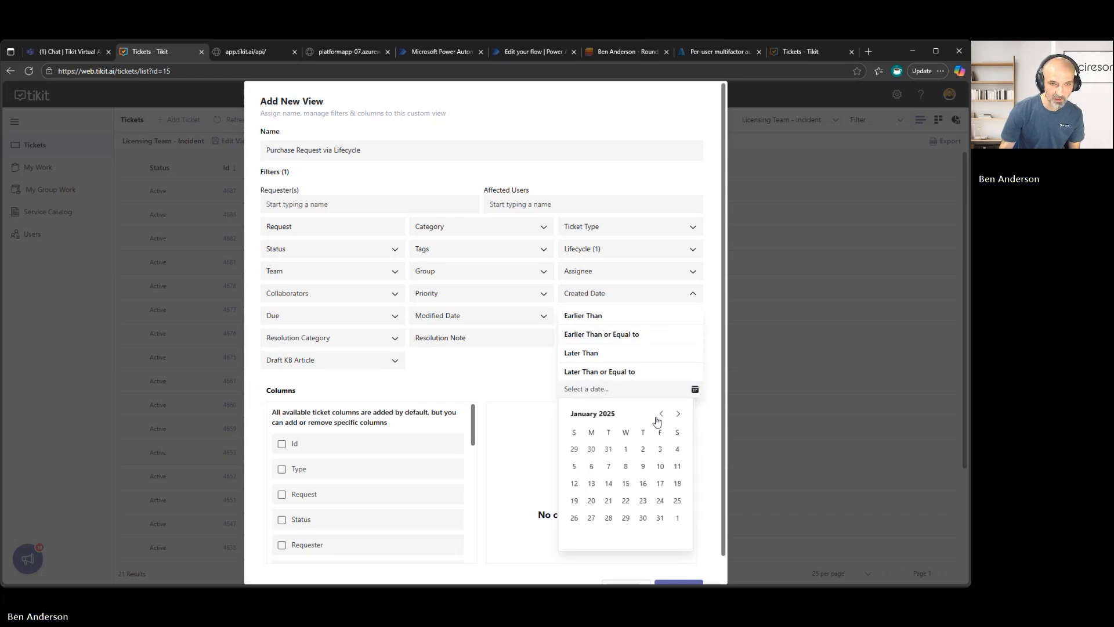
left_click(626, 449)
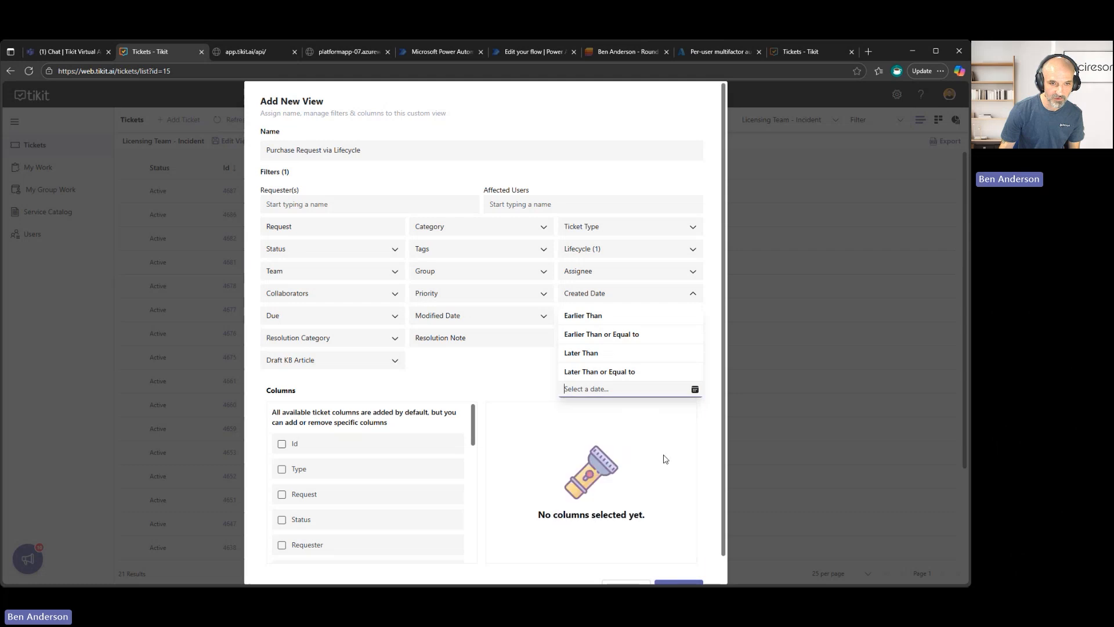
left_click(666, 418)
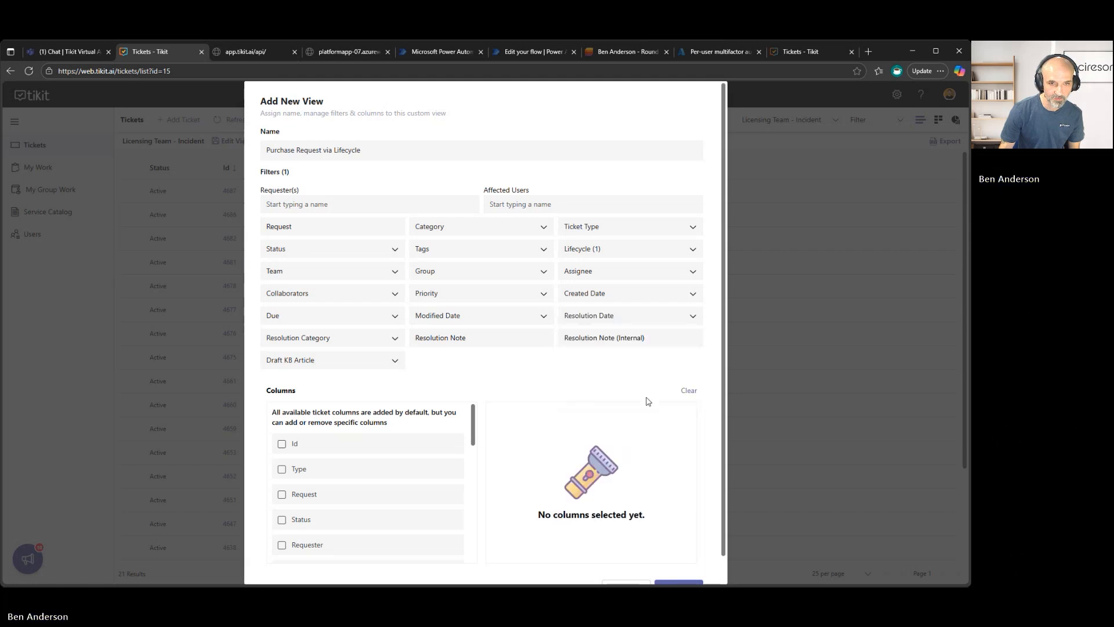
Retry picking a date from an earlier month for the Created Date filter.
left_click(693, 293)
left_click(695, 389)
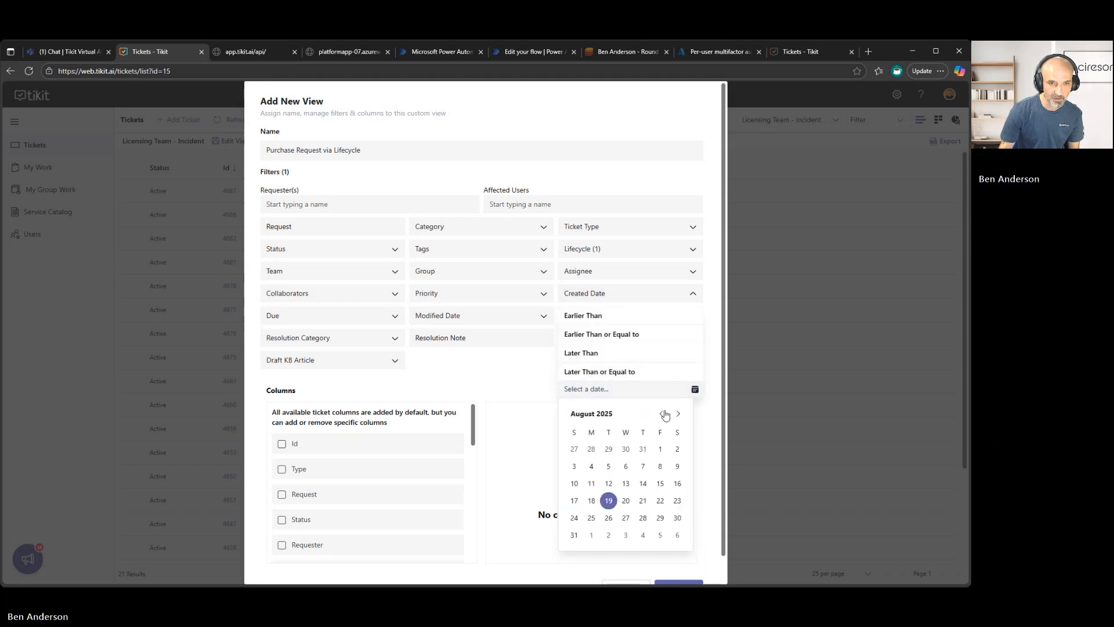
left_click(663, 414)
left_click(663, 413)
left_click(663, 413)
left_click(663, 414)
left_click(662, 413)
left_click(663, 413)
left_click(663, 414)
left_click(662, 413)
left_click(678, 413)
left_click(627, 453)
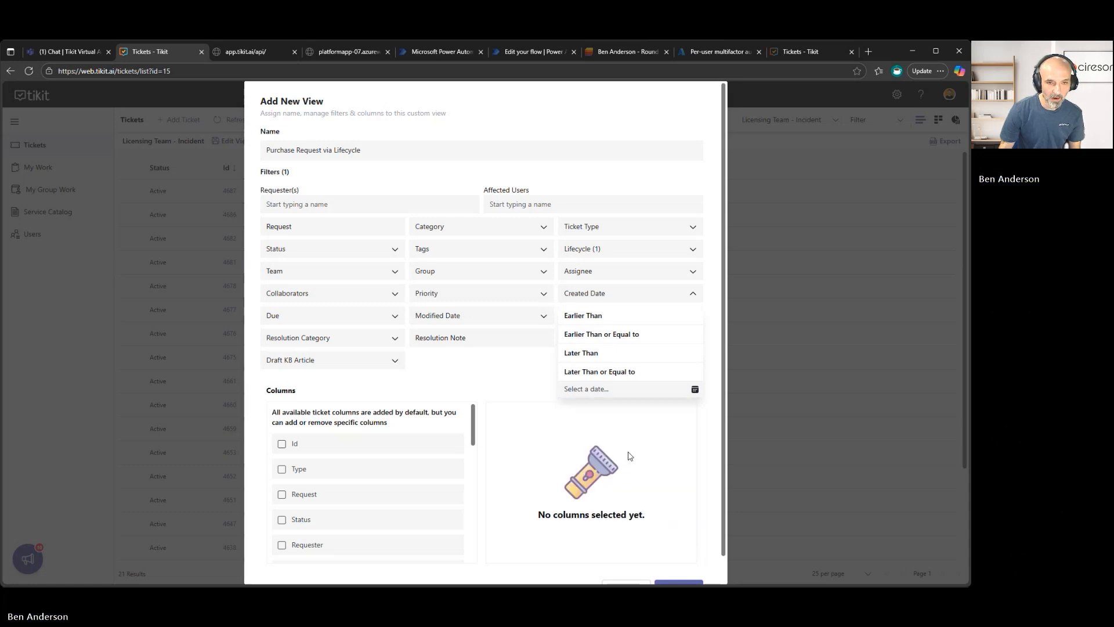
Save the Purchase Request via Lifecycle view and look over its ticket list.
scroll(694, 554, "down", 1)
left_click(695, 567)
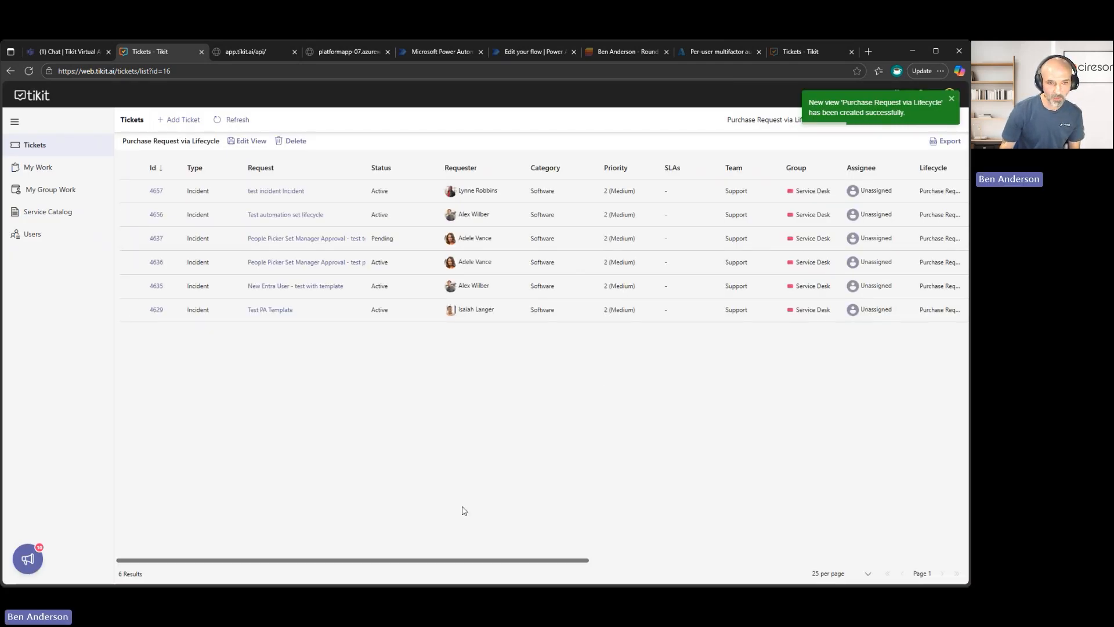
left_click_drag(493, 561, 380, 478)
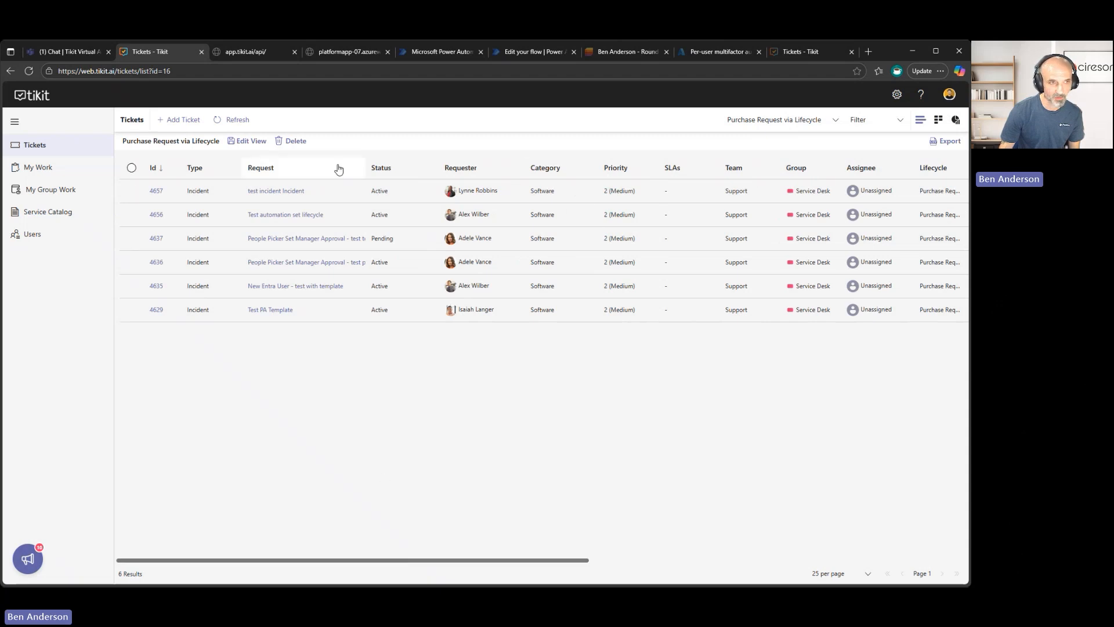
Edit the Purchase Request via Lifecycle view and add the Id, Request and Requester columns.
left_click(250, 141)
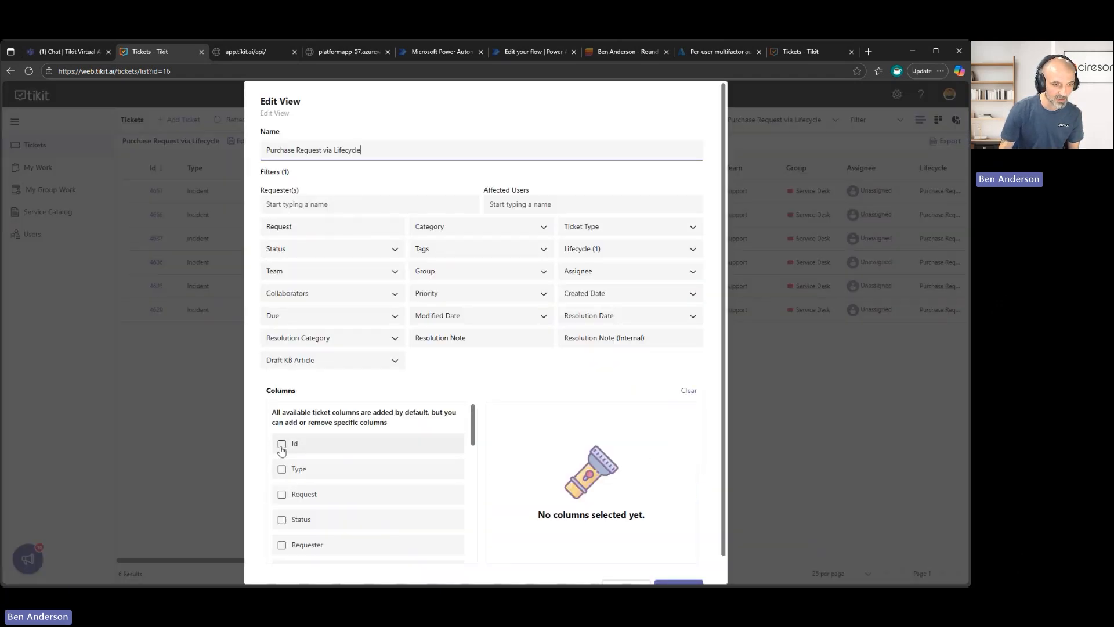
left_click(282, 469)
left_click(281, 487)
left_click(281, 469)
left_click(282, 462)
left_click(282, 469)
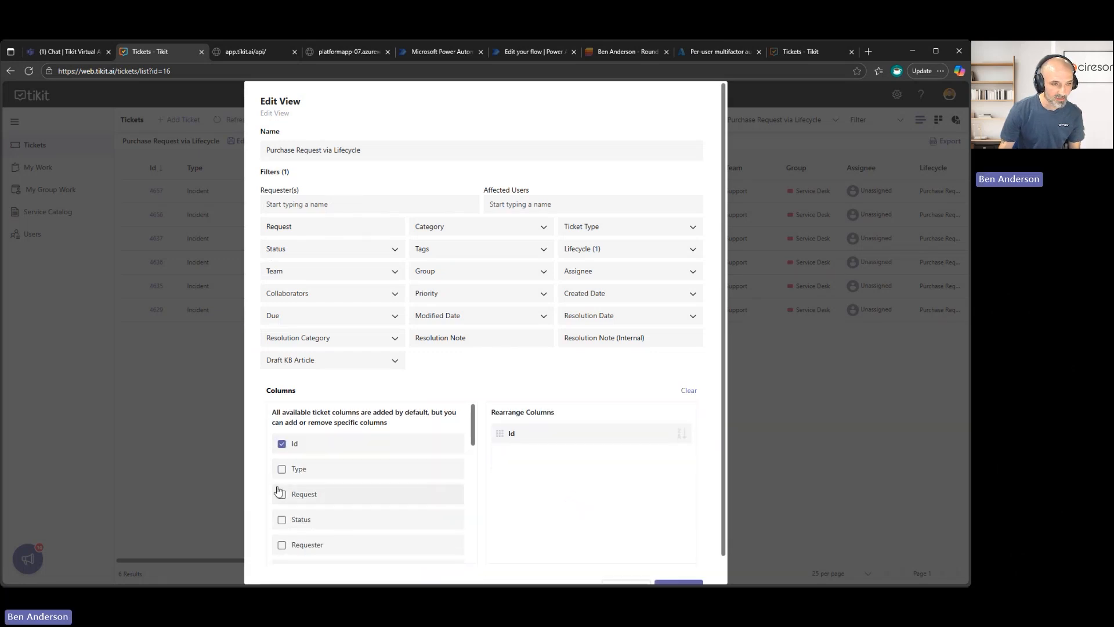
left_click(282, 494)
scroll(348, 497, "down", 1)
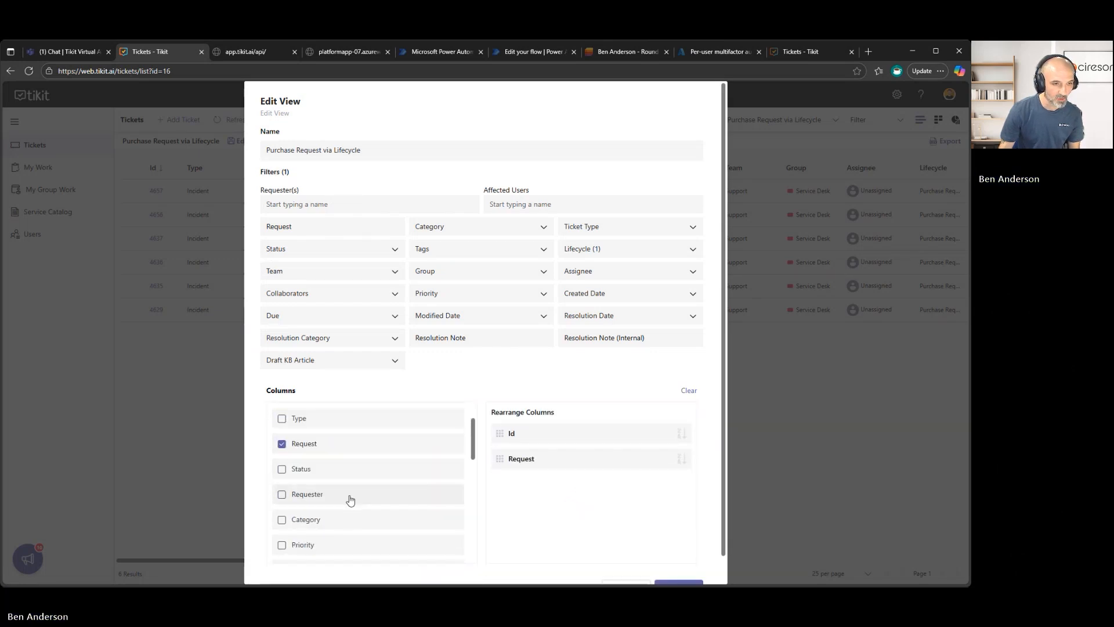
left_click(282, 494)
Add the Assignee and Created Date columns to the view.
scroll(348, 477, "down", 2)
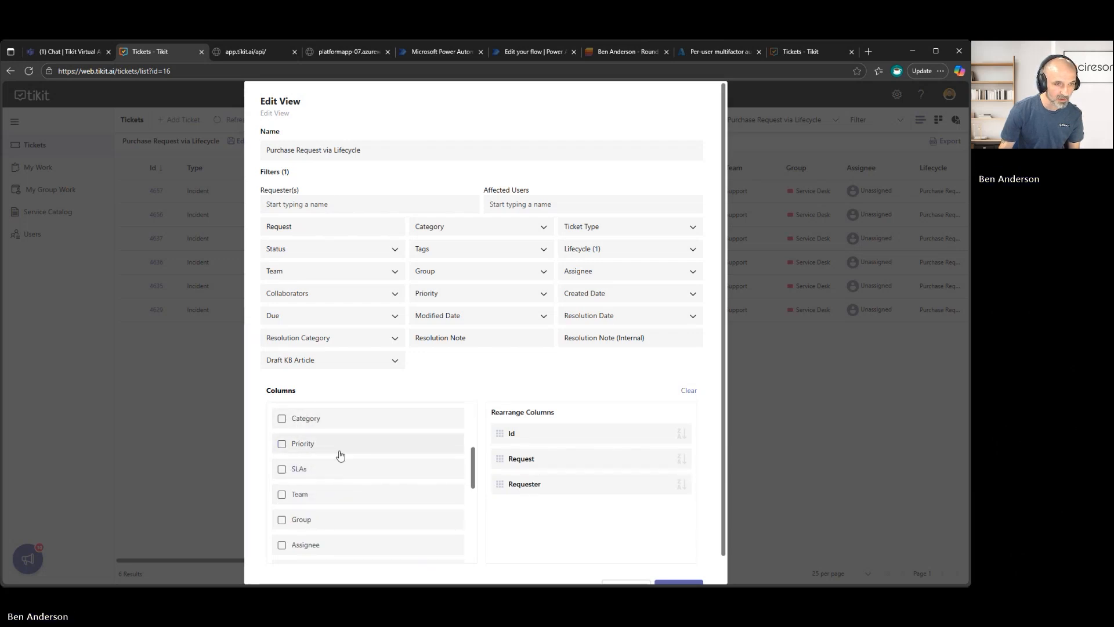
scroll(314, 452, "down", 1)
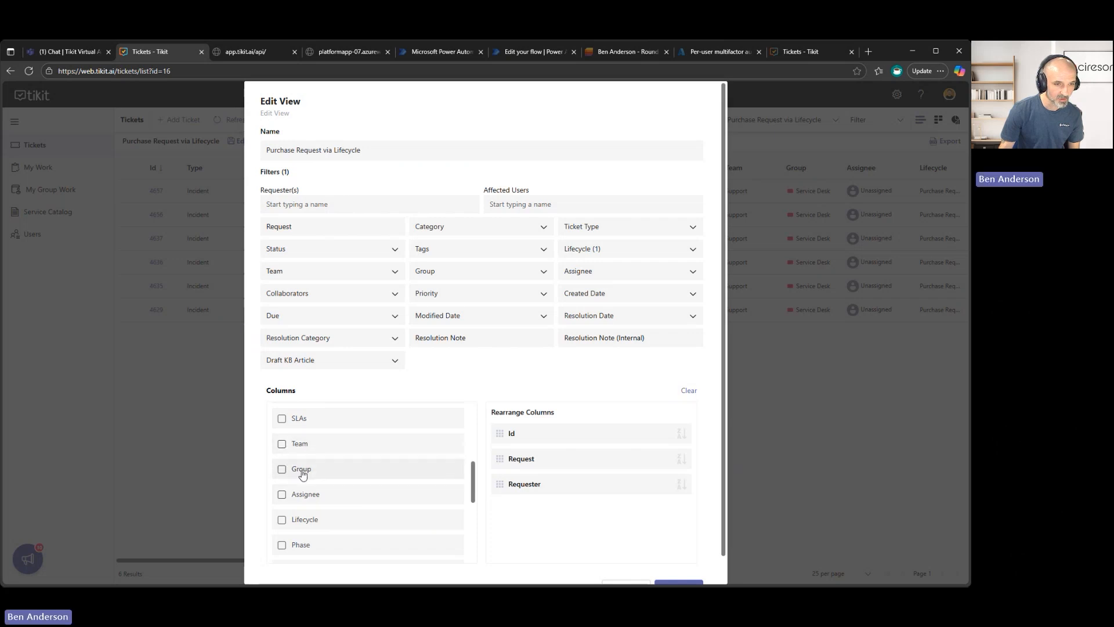
left_click(282, 494)
scroll(318, 493, "down", 1)
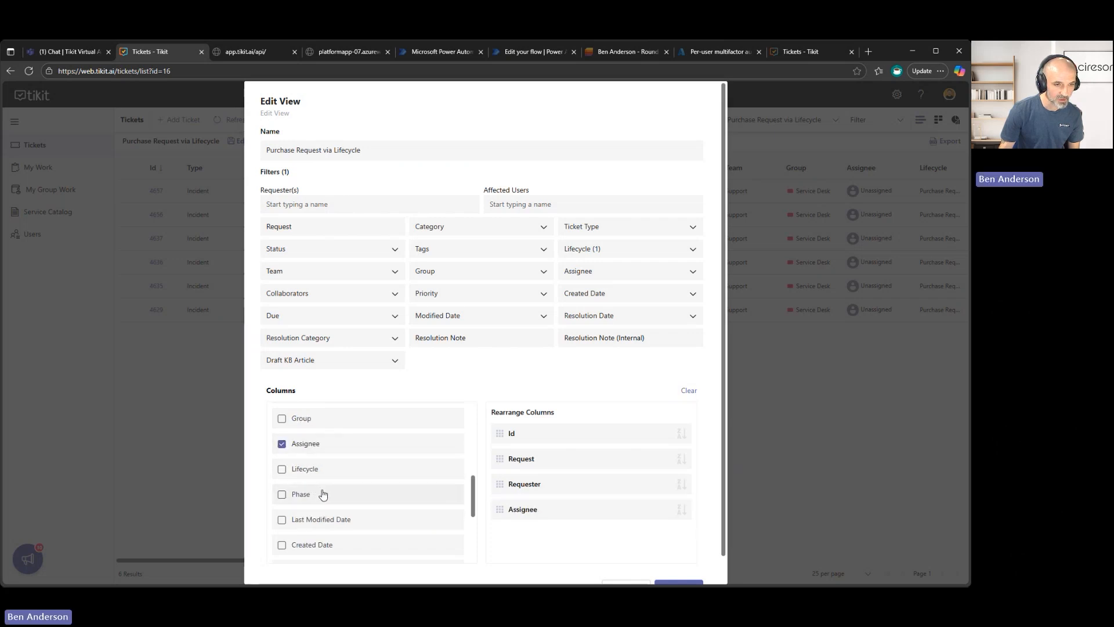
scroll(328, 515, "down", 1)
left_click(282, 495)
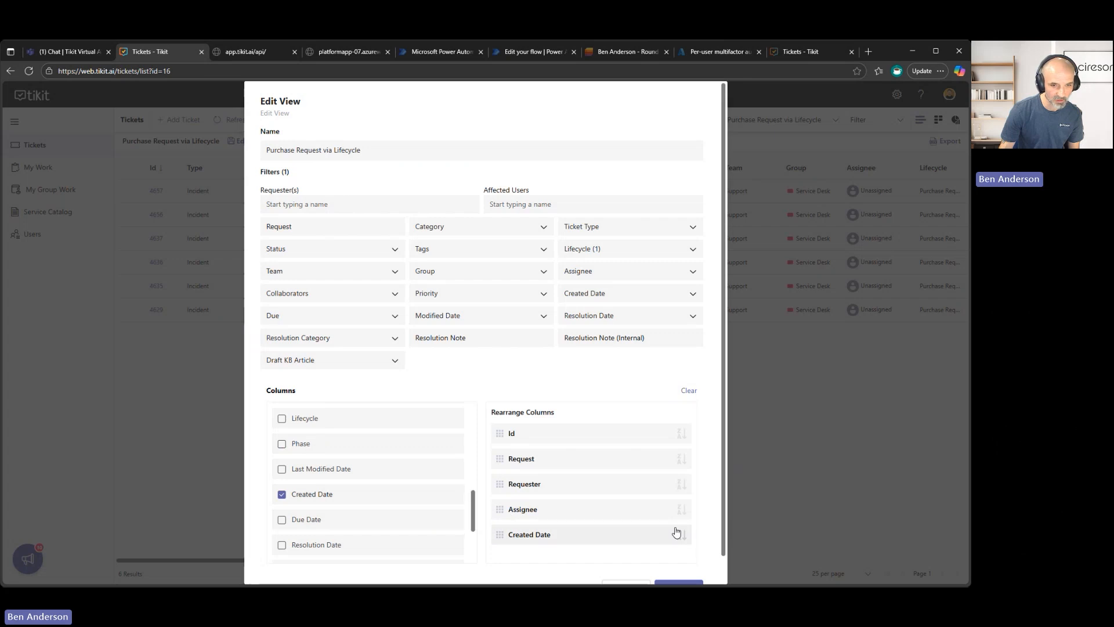
Move the Created Date column between Id and Request and save the edited view.
left_click_drag(498, 525, 499, 450)
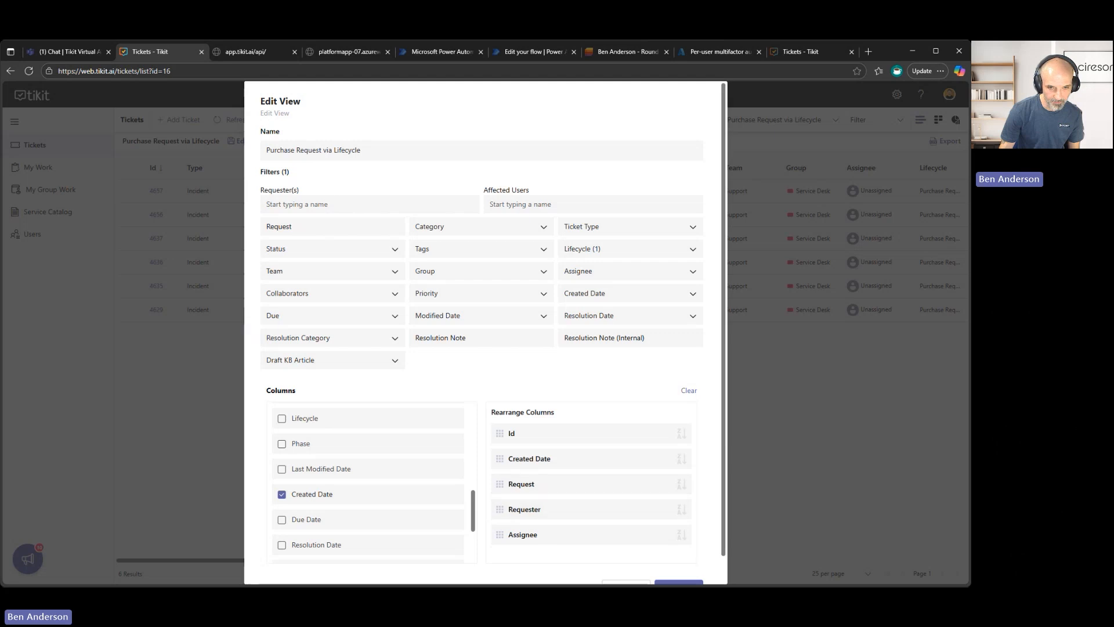
scroll(699, 565, "down", 1)
left_click(690, 564)
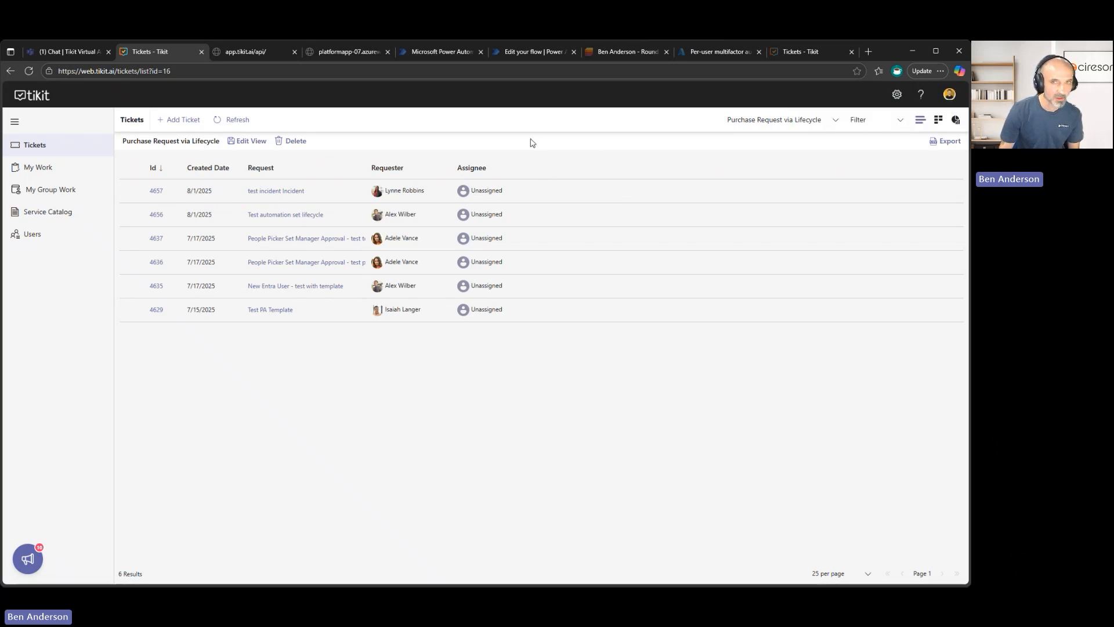
Check the list of custom views and select Purchase Request via Lifecycle from it.
left_click(823, 120)
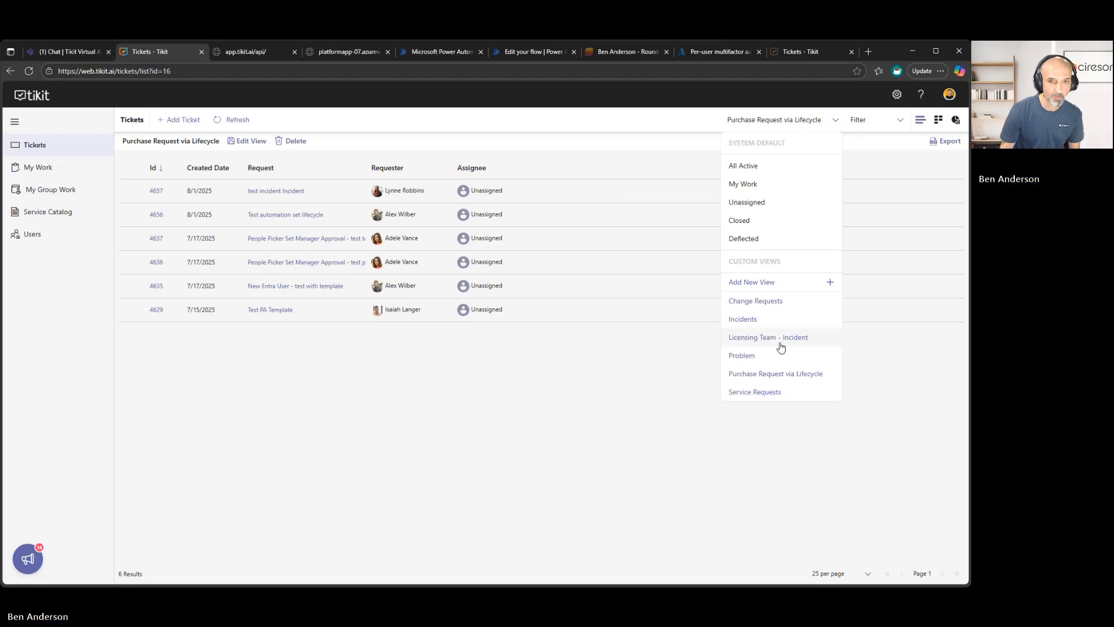
left_click(771, 376)
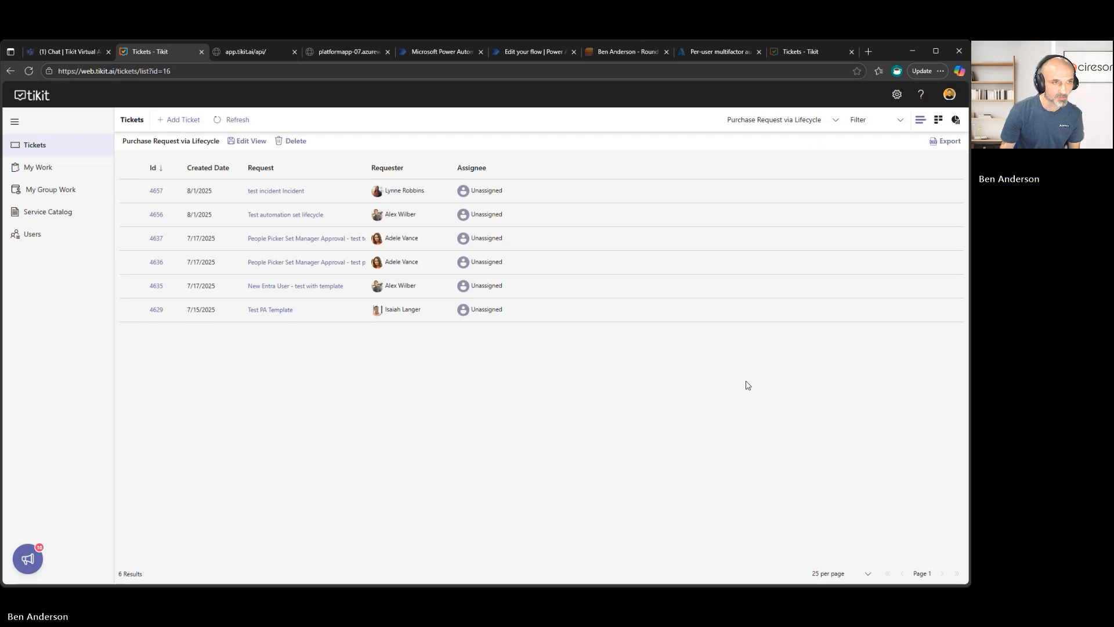